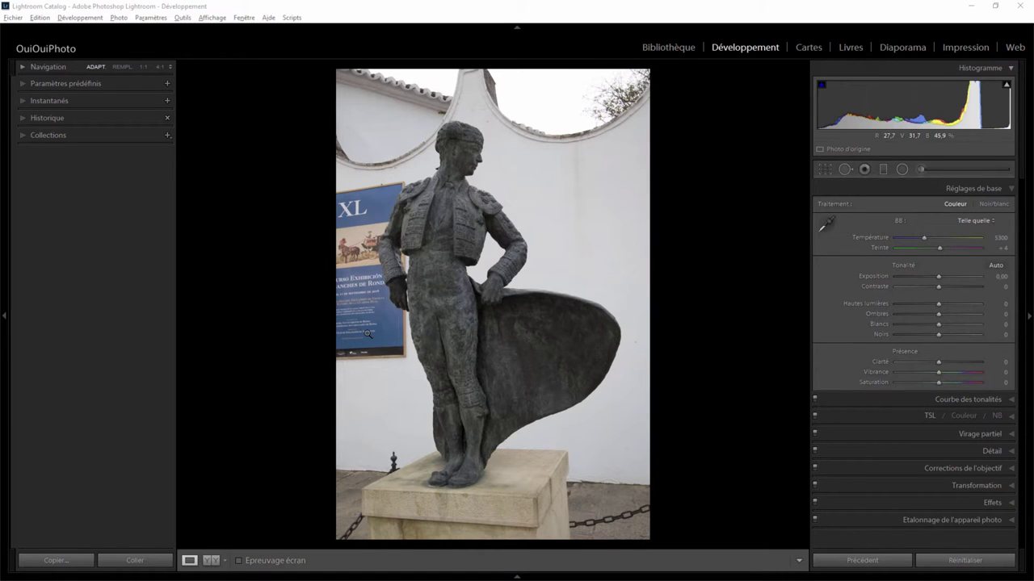
Check the statue's head at 1:1 twice, then reset the develop settings to defaults
click(446, 135)
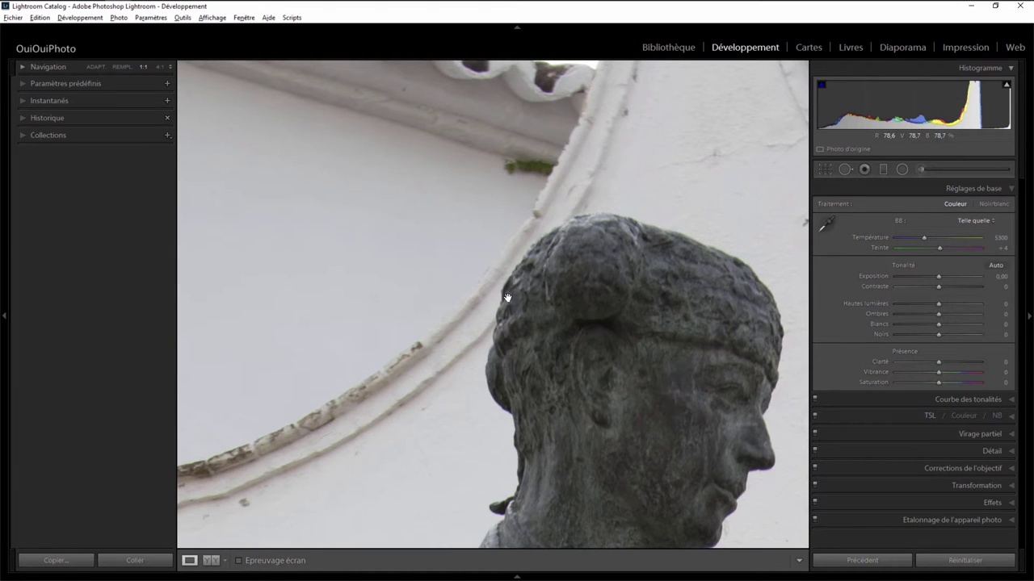
click(483, 312)
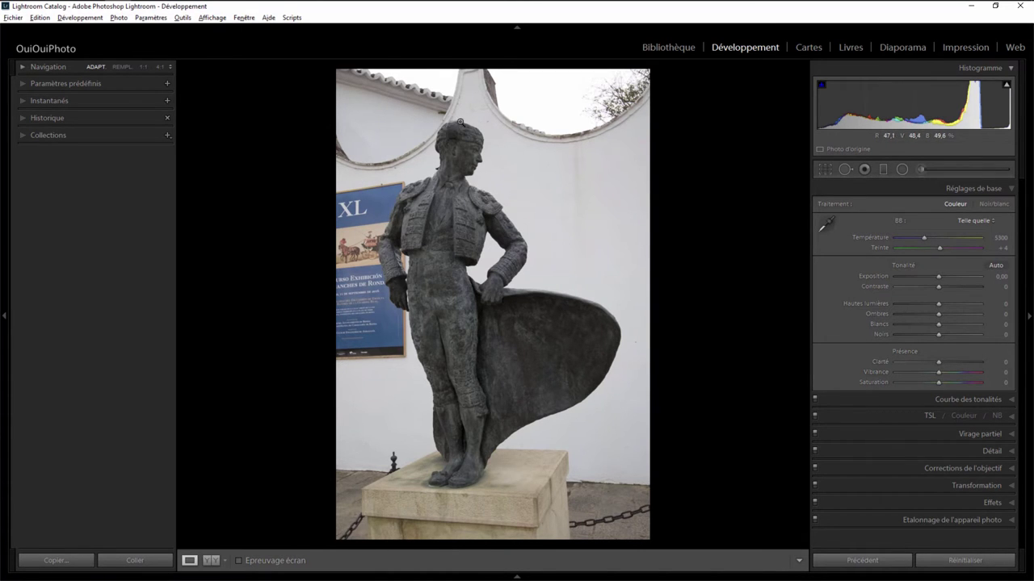
click(444, 135)
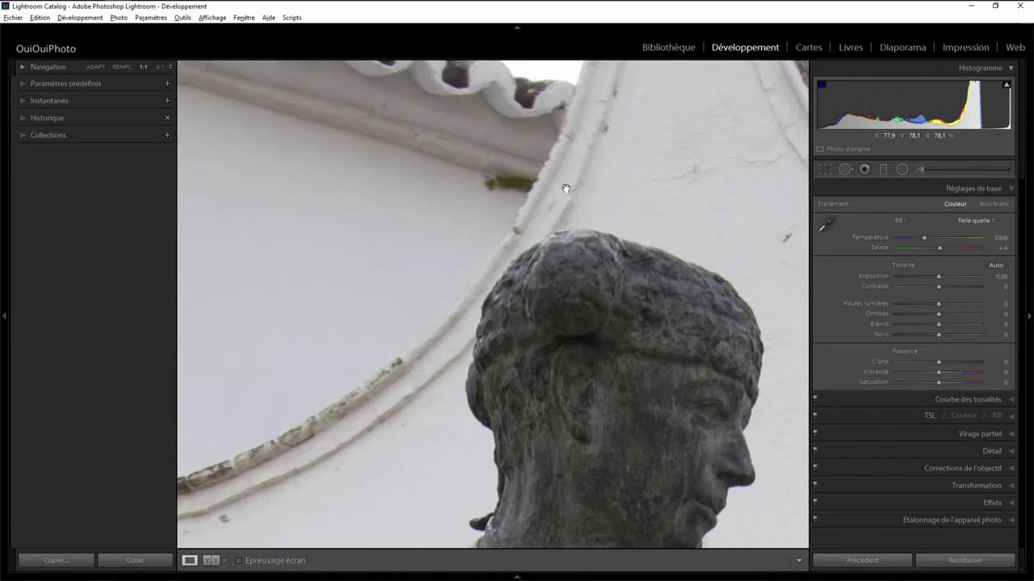
click(496, 282)
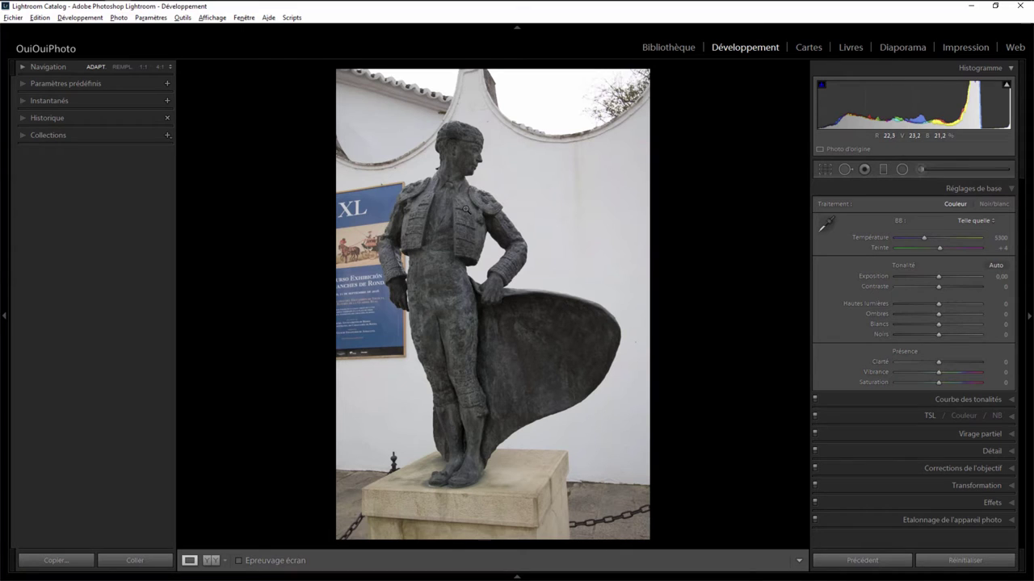
click(967, 557)
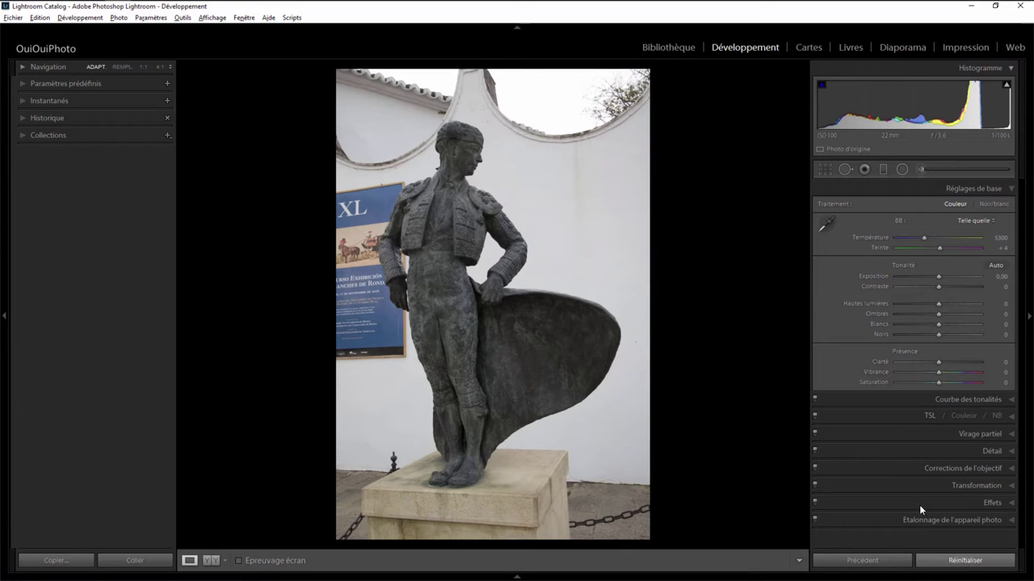
Open the torero photo in Photoshop CC 2015 through Modifier dans
right_click(401, 180)
mouse_move(437, 256)
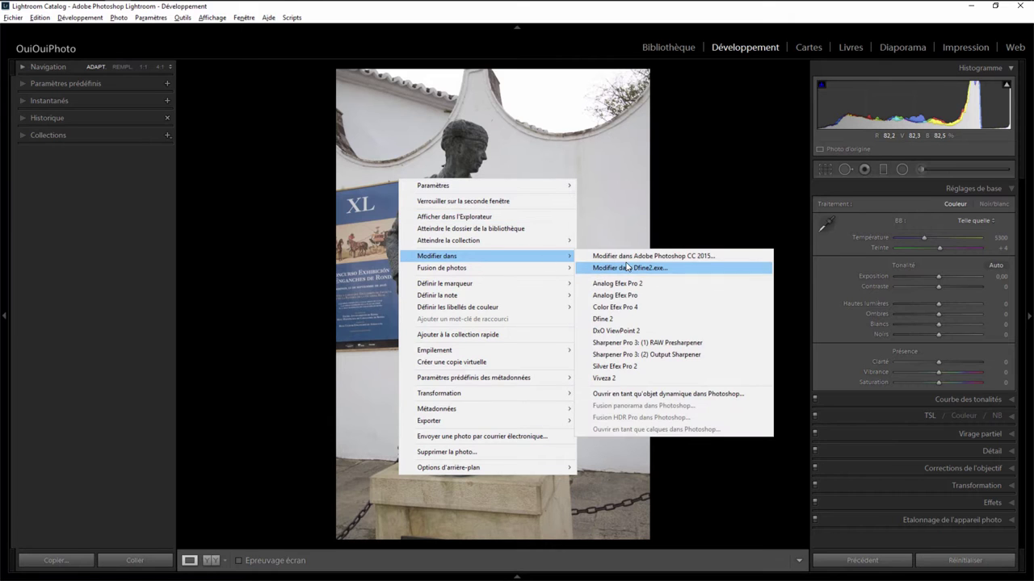
click(626, 256)
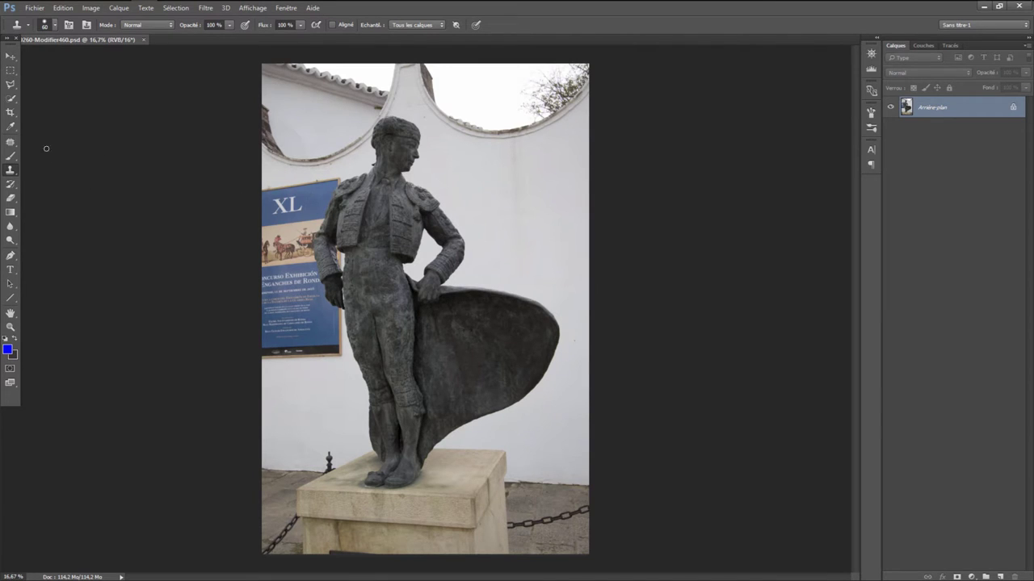
Paint a Quick Selection over the blue XL poster with an enlarged brush
click(11, 97)
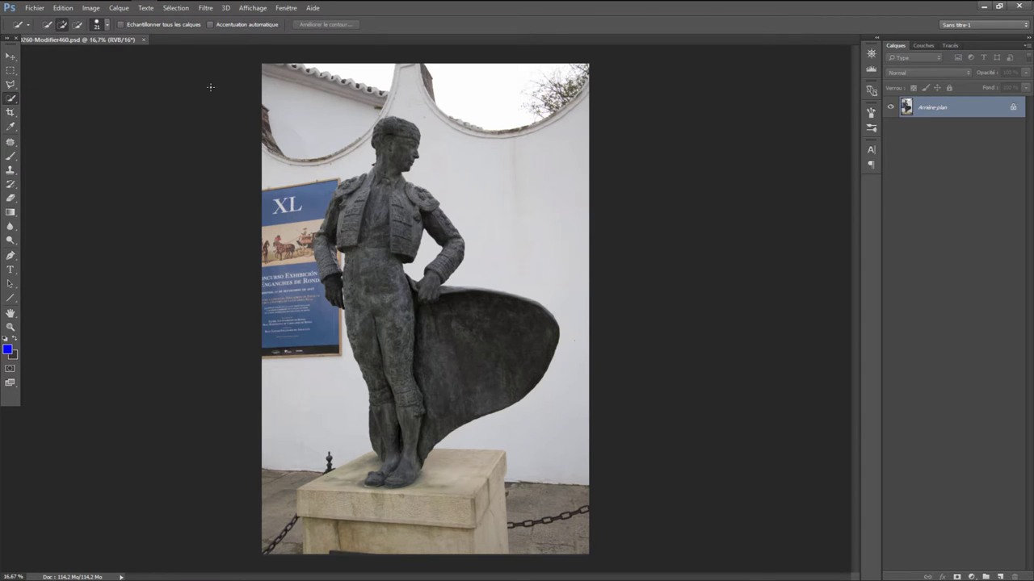
click(103, 25)
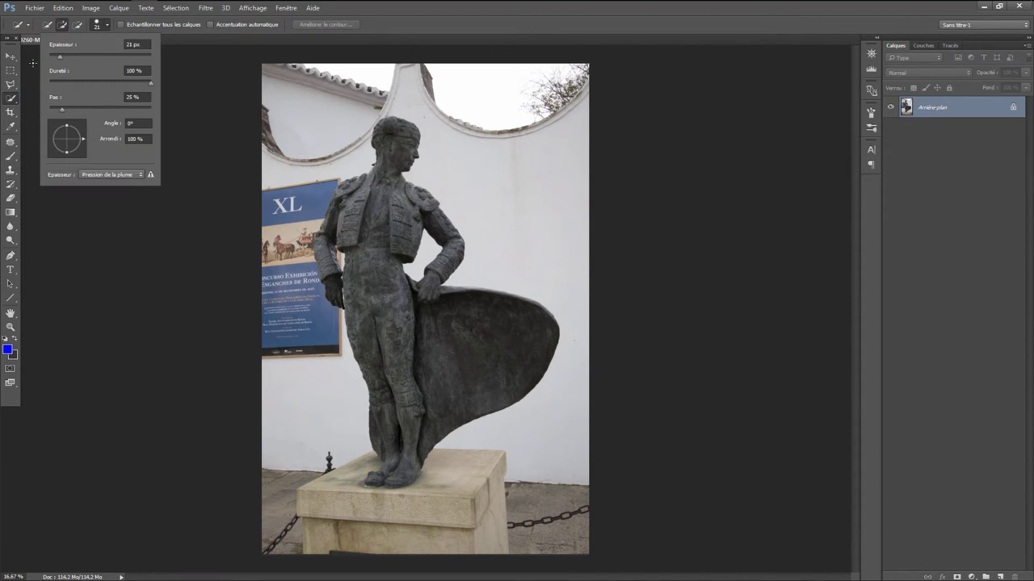
drag(59, 55, 70, 55)
drag(267, 199, 288, 199)
mouse_move(308, 238)
mouse_down()
mouse_move(290, 287)
mouse_move(311, 323)
mouse_move(266, 360)
mouse_up()
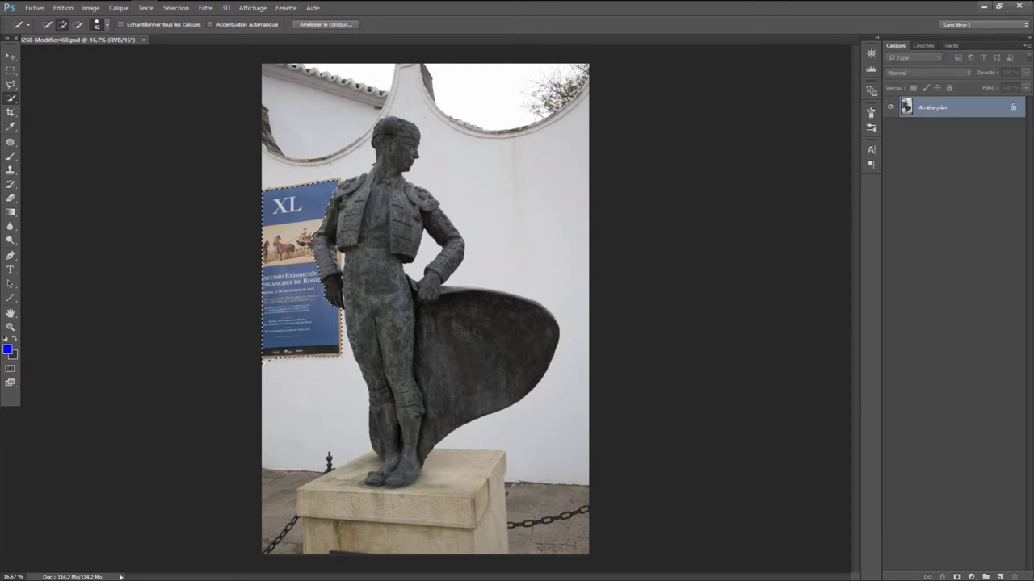
Zoom in on the poster's edge and add the carriage edge beside the statue
key(ctrl+plus)
key(ctrl+plus)
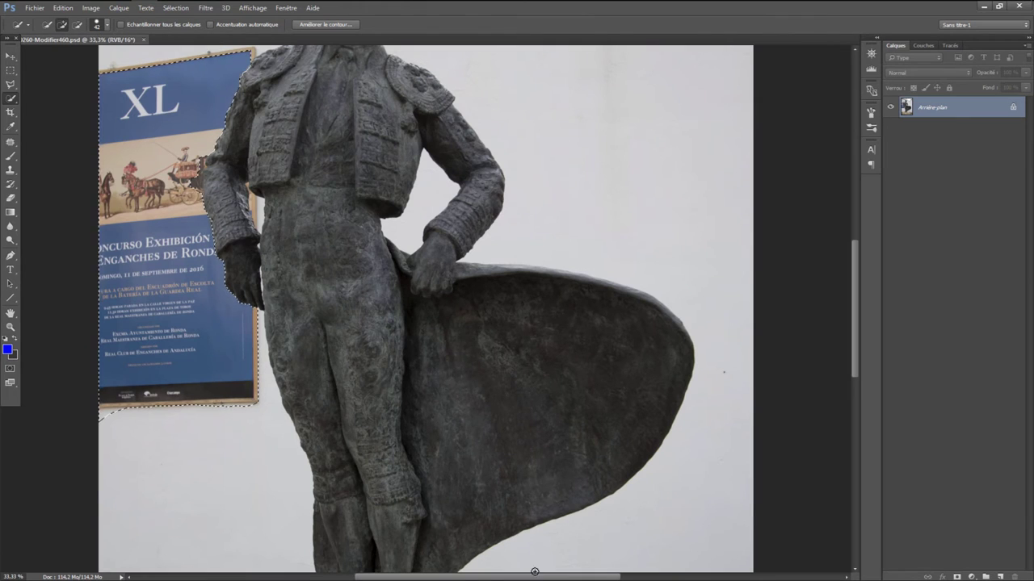
drag(535, 578, 475, 578)
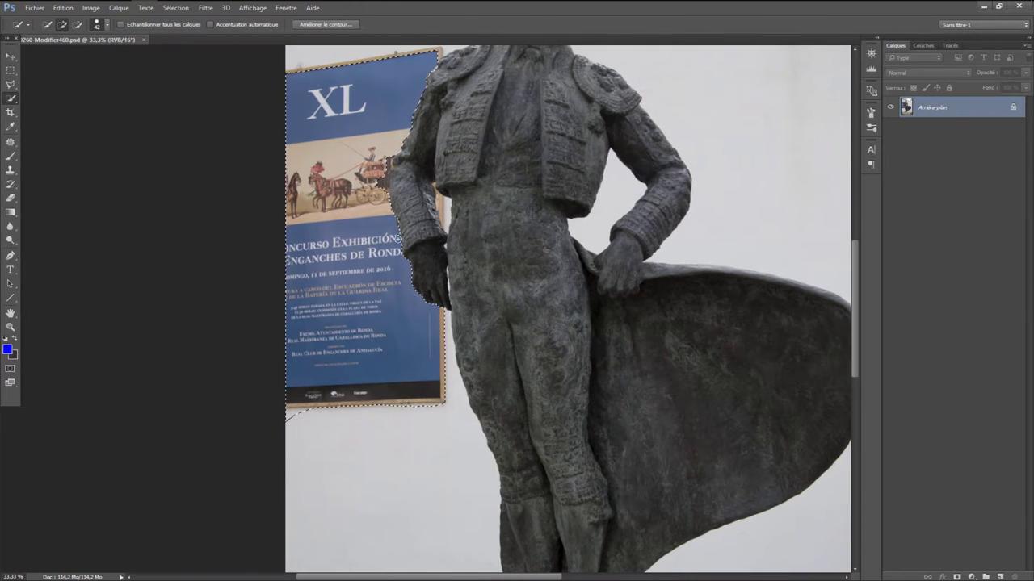
key(ctrl+plus)
key(ctrl+plus)
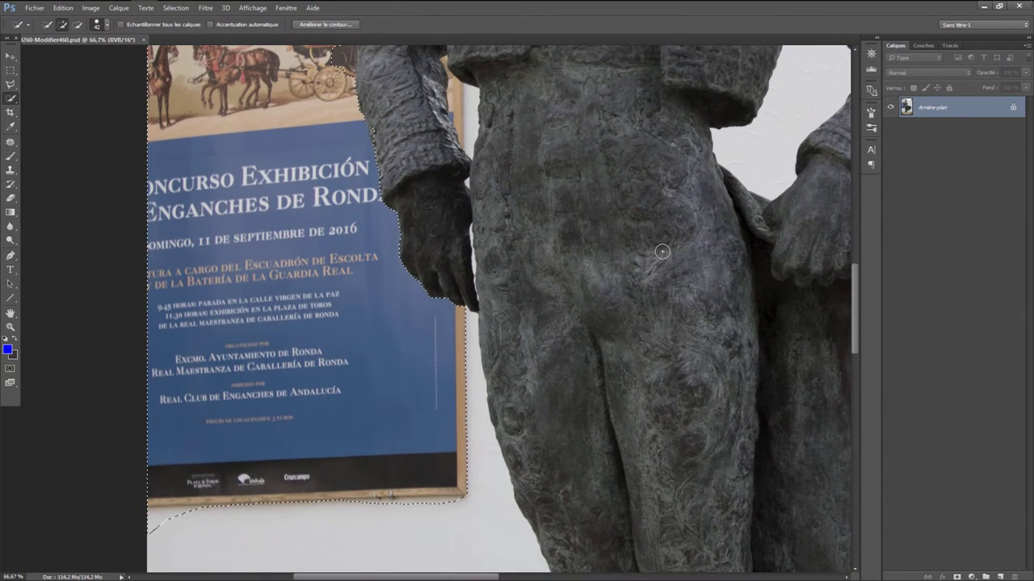
drag(855, 288, 847, 206)
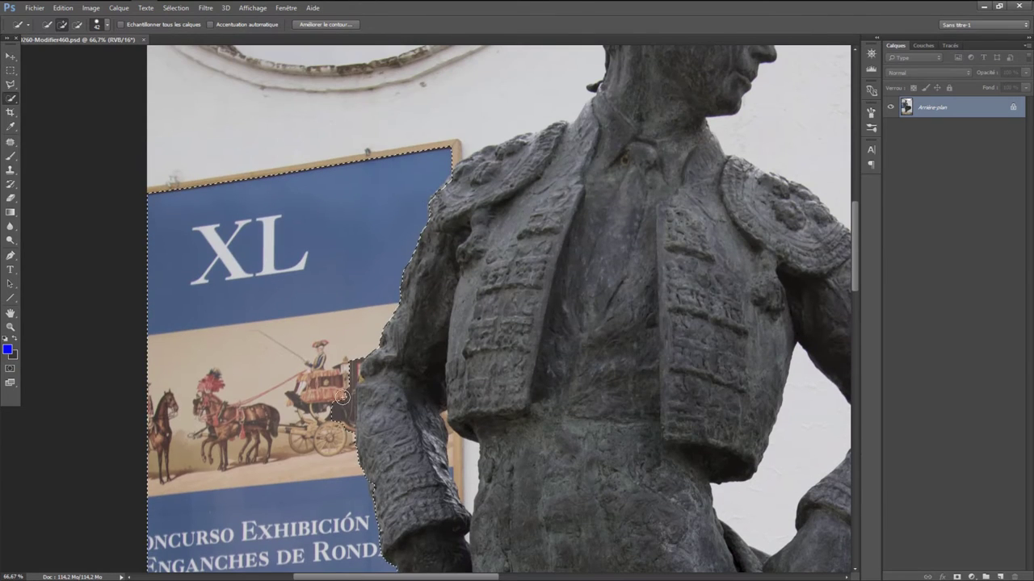
drag(347, 396, 355, 368)
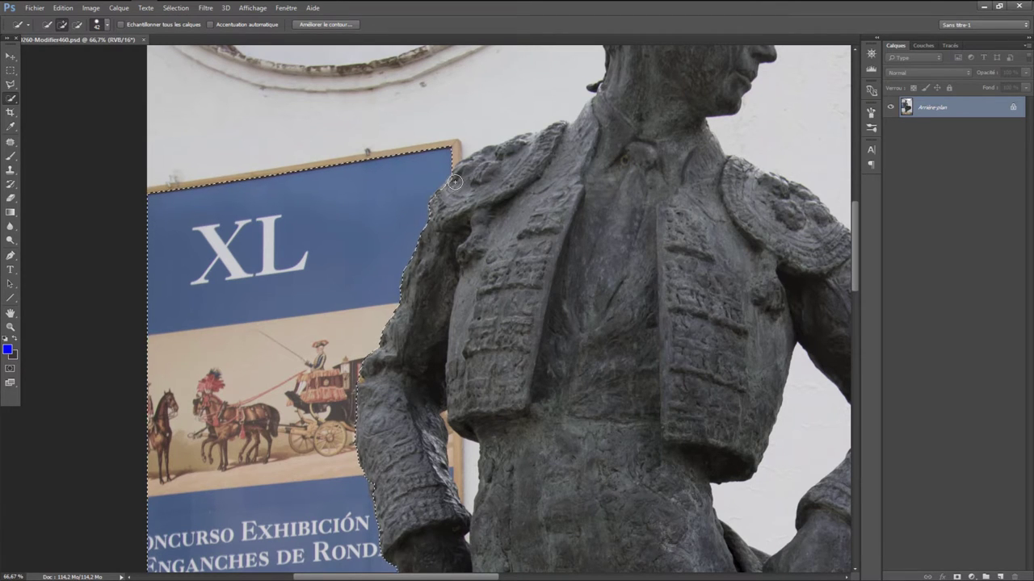
Alt-paint to subtract the wall above the poster from the selection
key(alt)
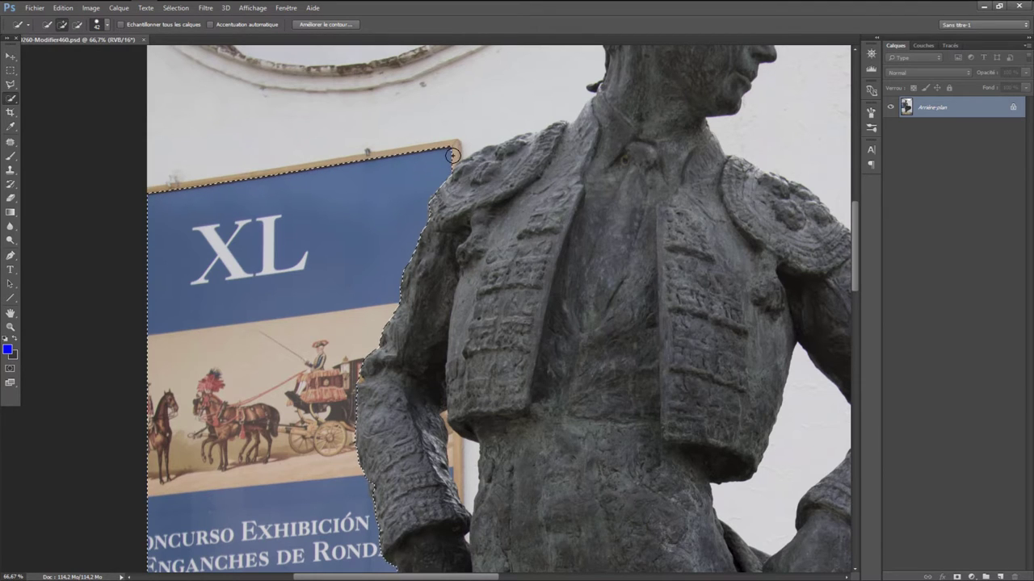
drag(452, 155, 177, 180)
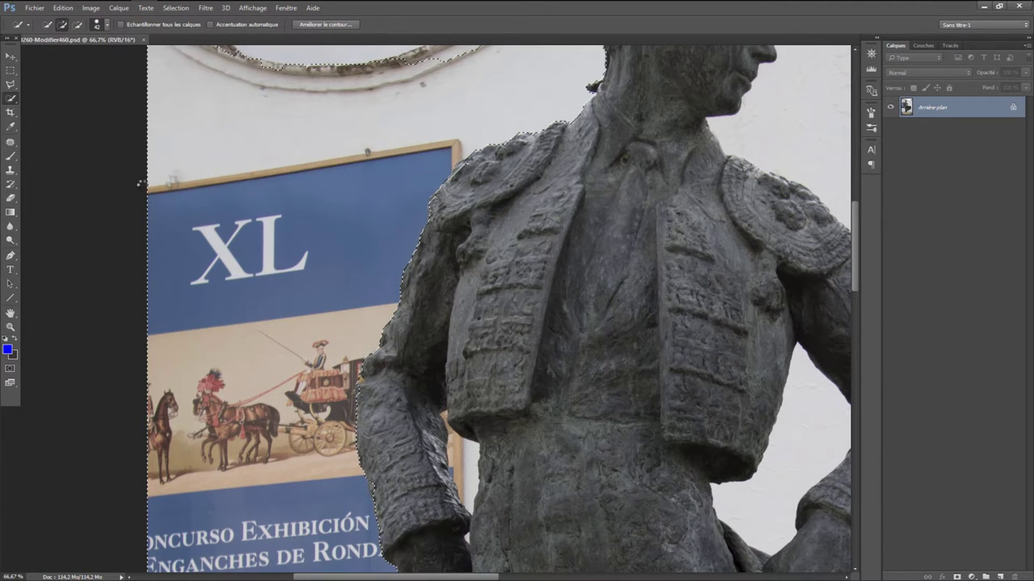
key(alt)
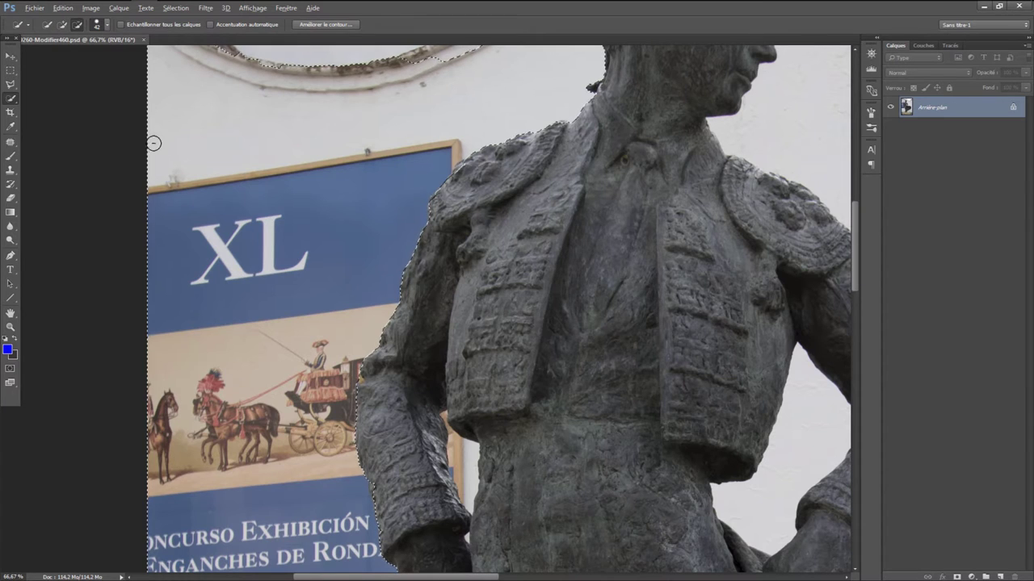
mouse_move(153, 143)
mouse_down()
mouse_move(517, 106)
mouse_move(396, 106)
mouse_move(256, 154)
mouse_move(156, 165)
mouse_up()
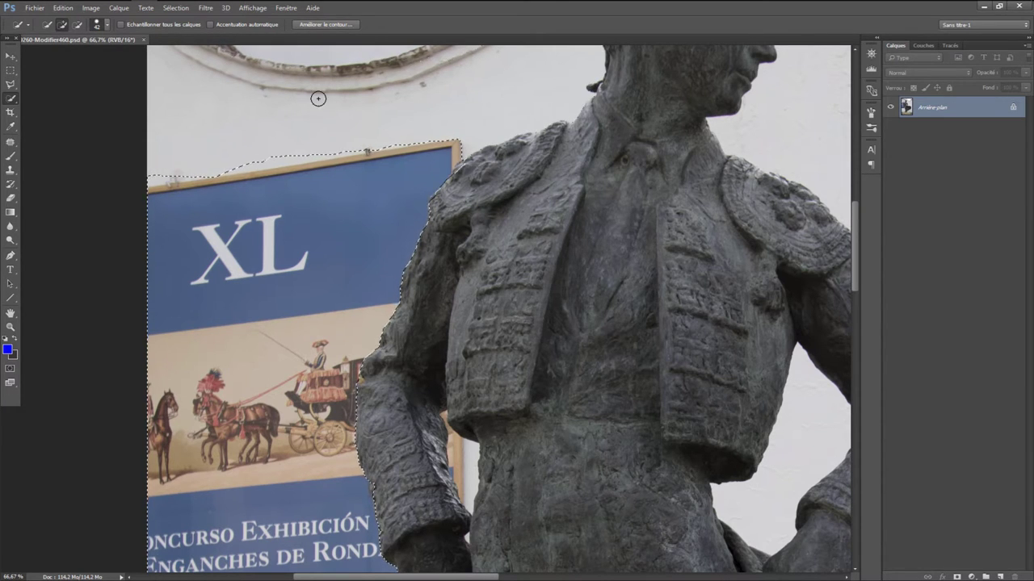
key(alt)
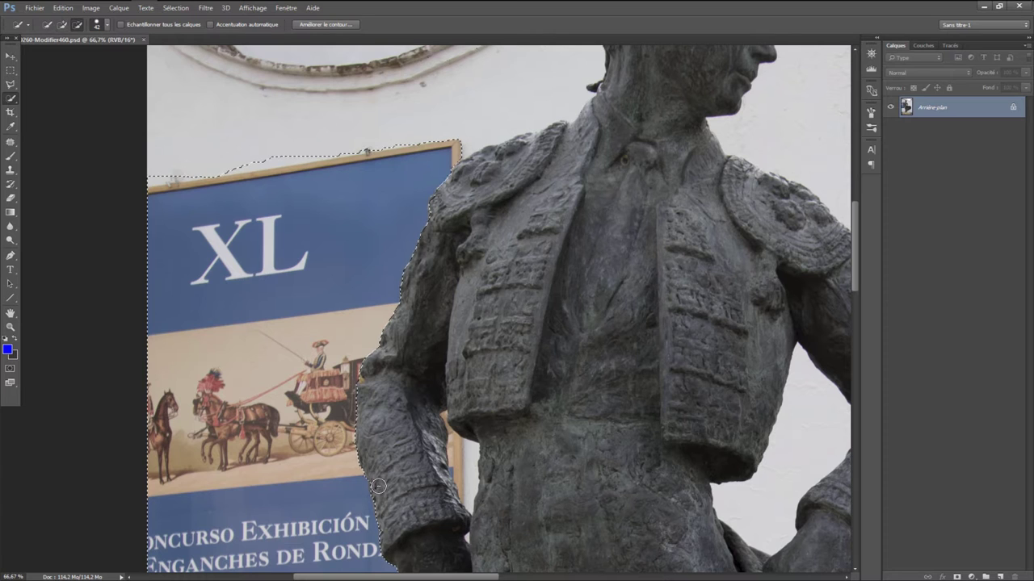
drag(852, 278, 853, 339)
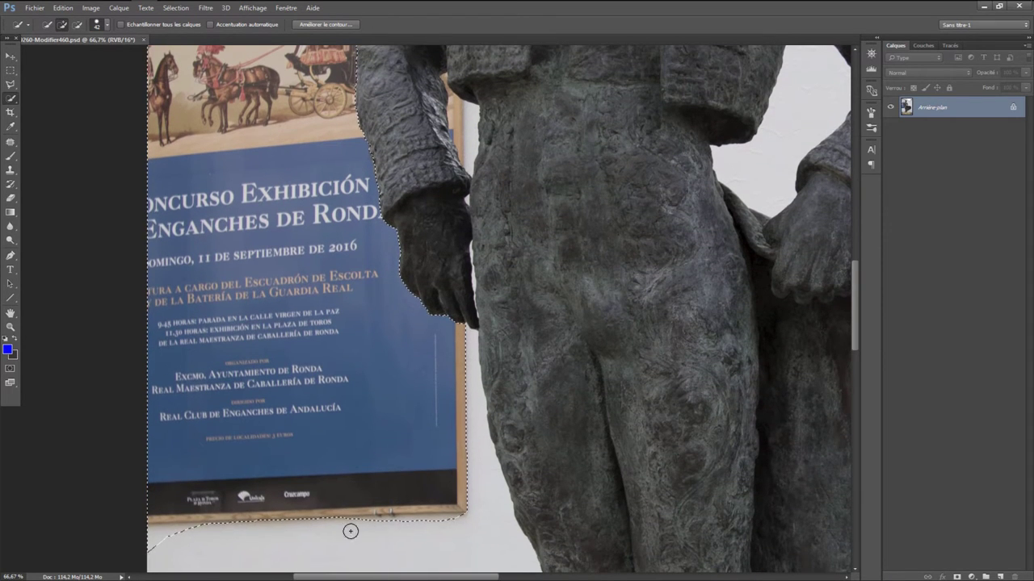
mouse_move(440, 577)
mouse_down()
mouse_move(387, 573)
mouse_move(453, 573)
mouse_up()
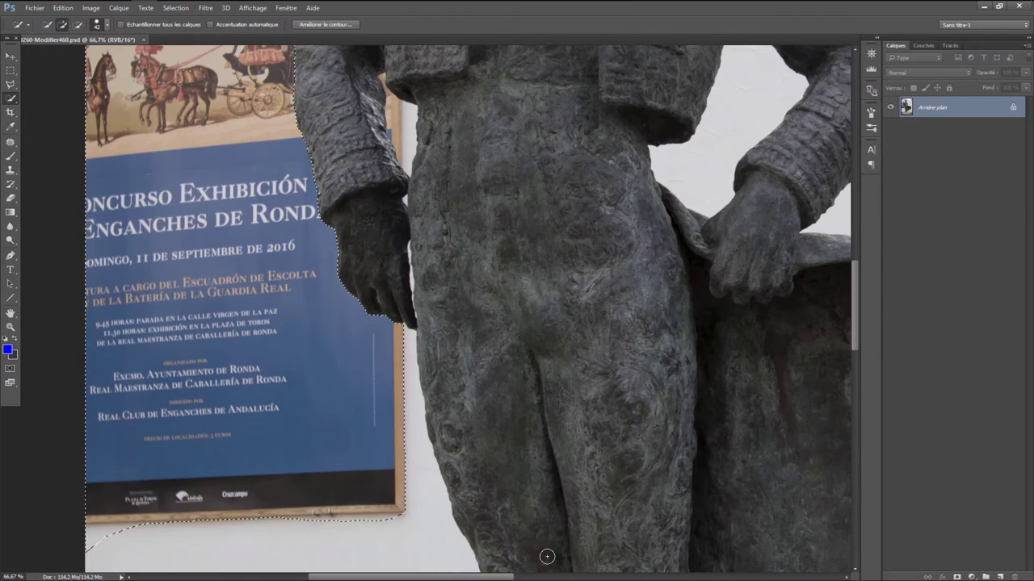
drag(853, 297, 853, 239)
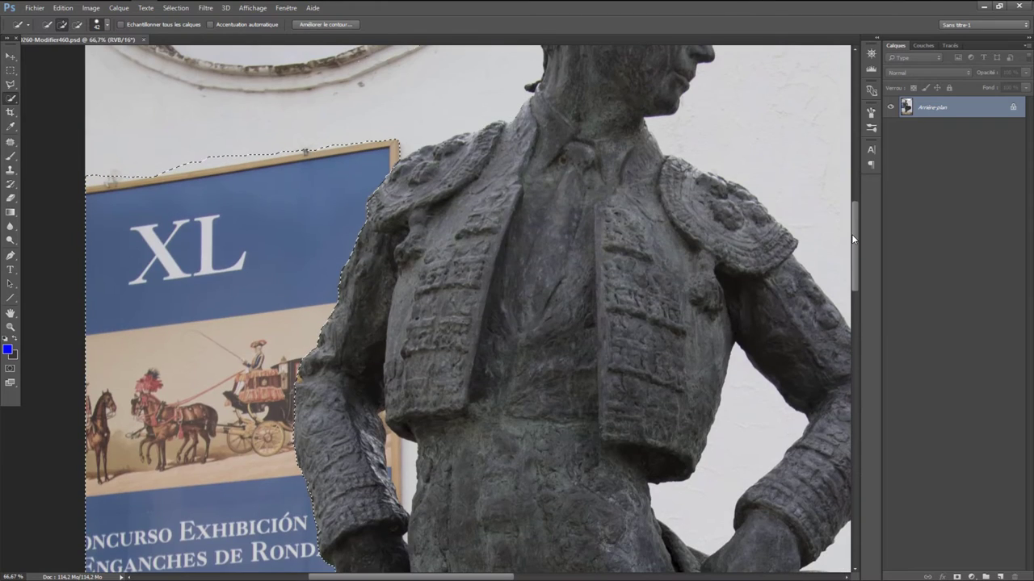
Refine the selection edge with a +100 % shift, smoothing 5 and slight feathering
click(336, 24)
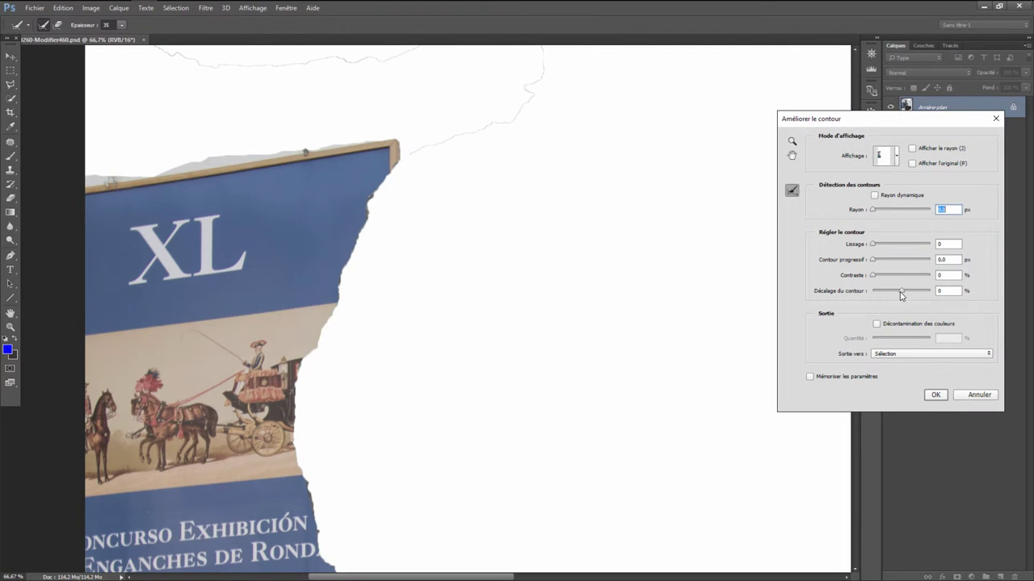
drag(902, 293, 924, 295)
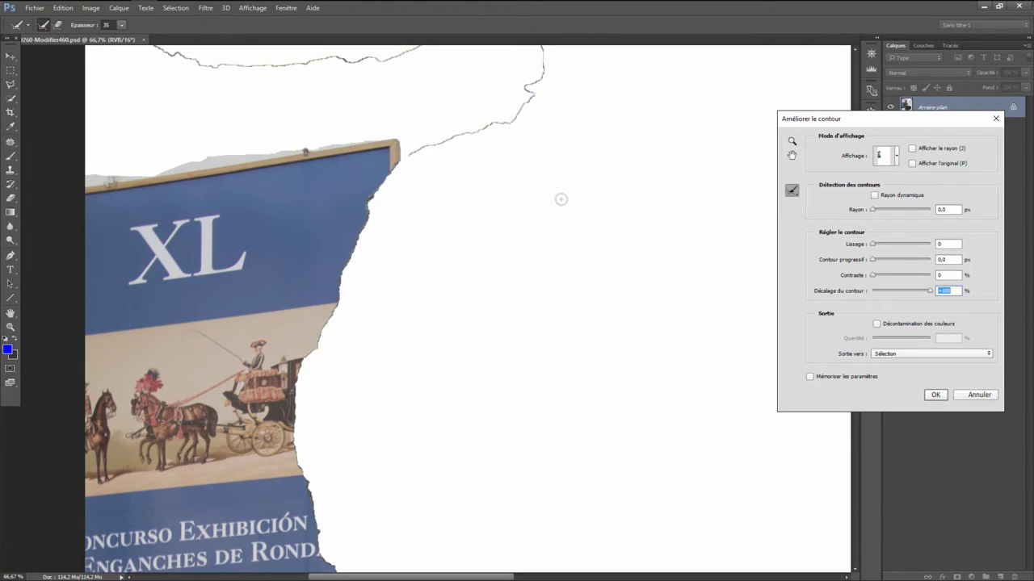
click(873, 245)
text(5)
key(Tab)
drag(873, 263, 878, 264)
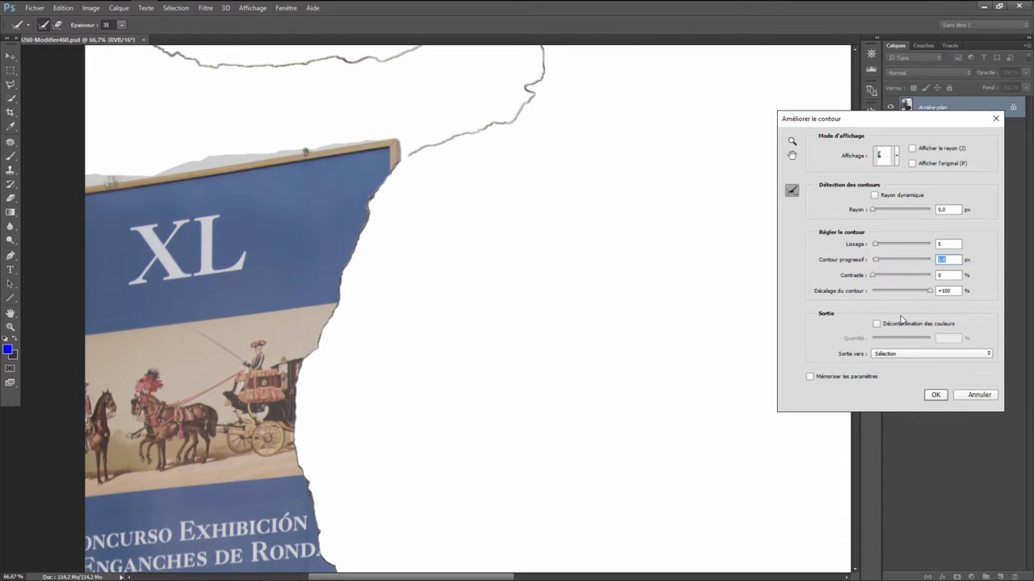
click(935, 396)
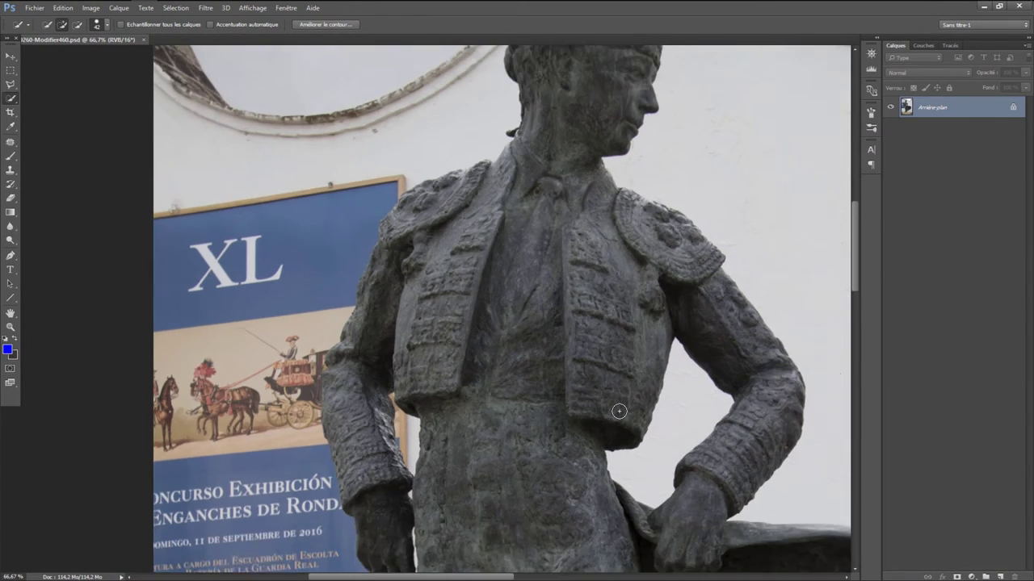
Zoom out to 25 % and pick the Clone Stamp tool
scroll(619, 411, down, 2)
scroll(616, 415, down, 1)
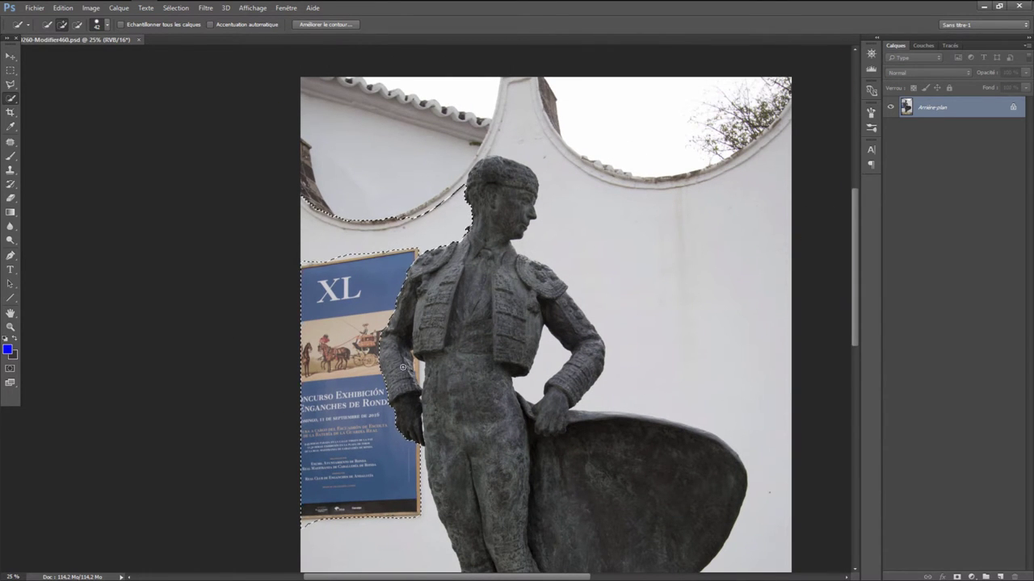
click(10, 170)
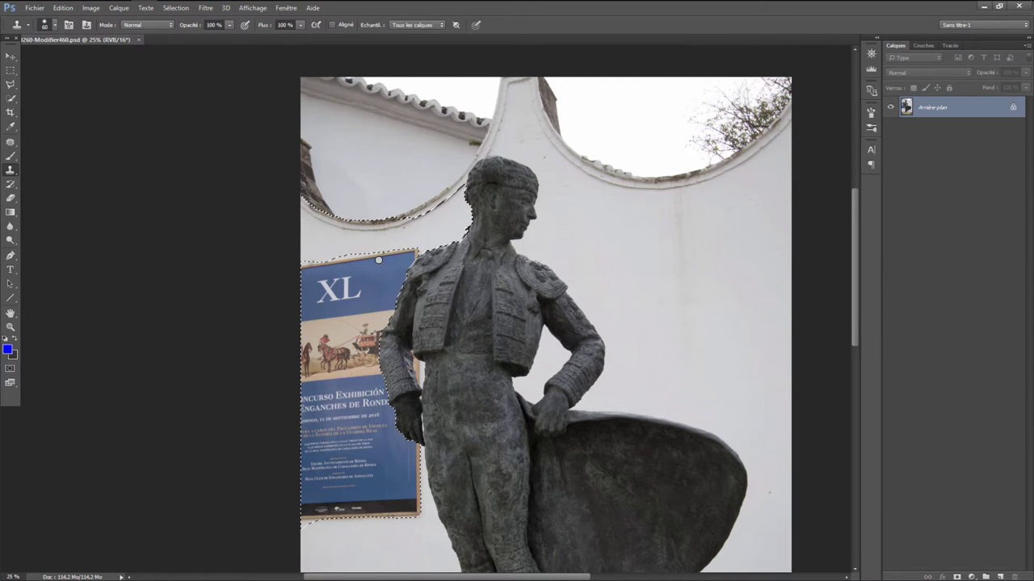
Clone clean wall over the poster's top and edge beside the arm, adjusting brush size
alt+click(681, 262)
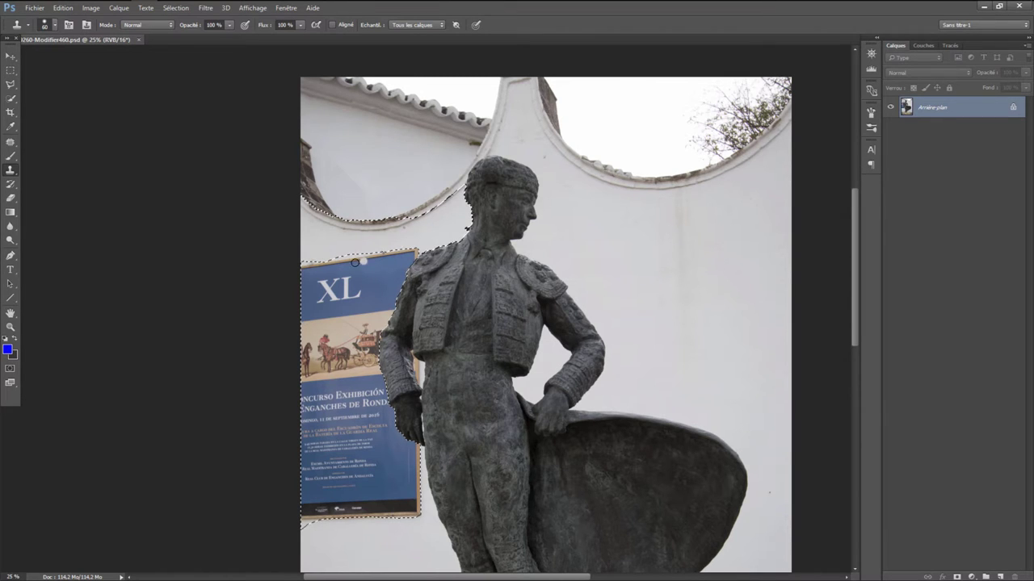
mouse_move(356, 262)
mouse_down()
mouse_move(332, 265)
mouse_move(388, 253)
mouse_move(394, 294)
mouse_up()
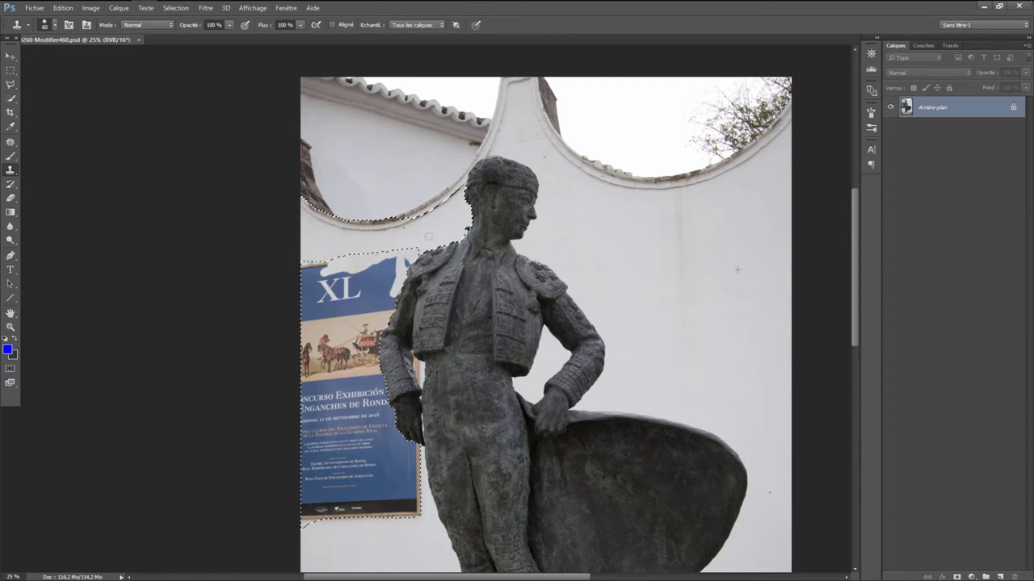
mouse_move(389, 295)
mouse_down()
mouse_move(382, 337)
mouse_move(365, 275)
mouse_move(369, 283)
mouse_up()
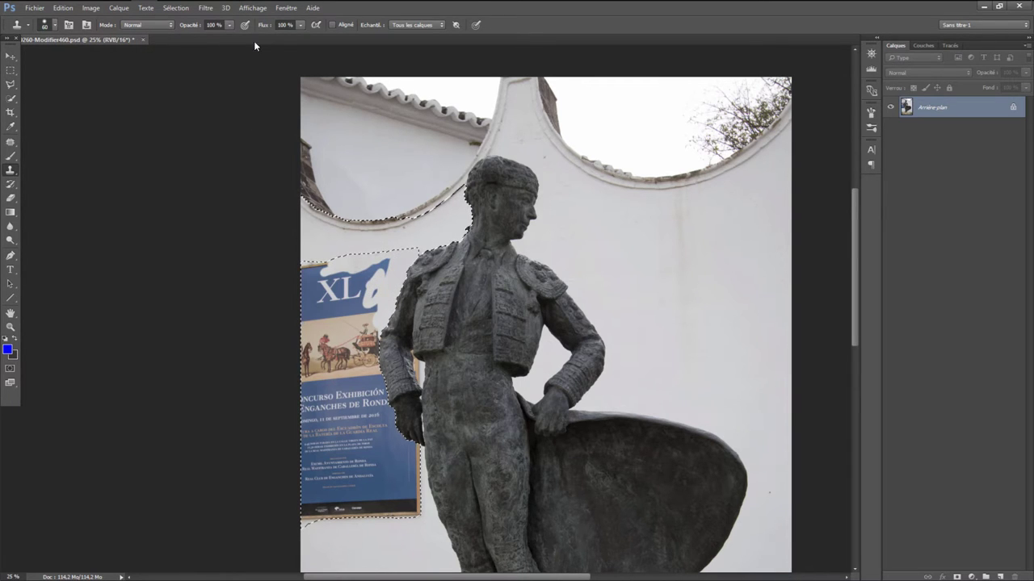
click(55, 24)
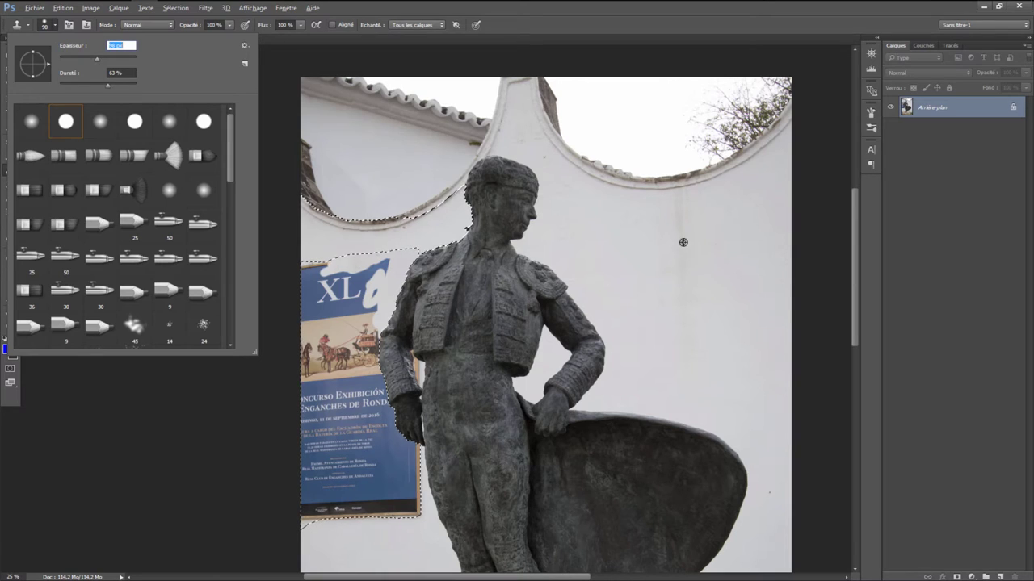
key(Return)
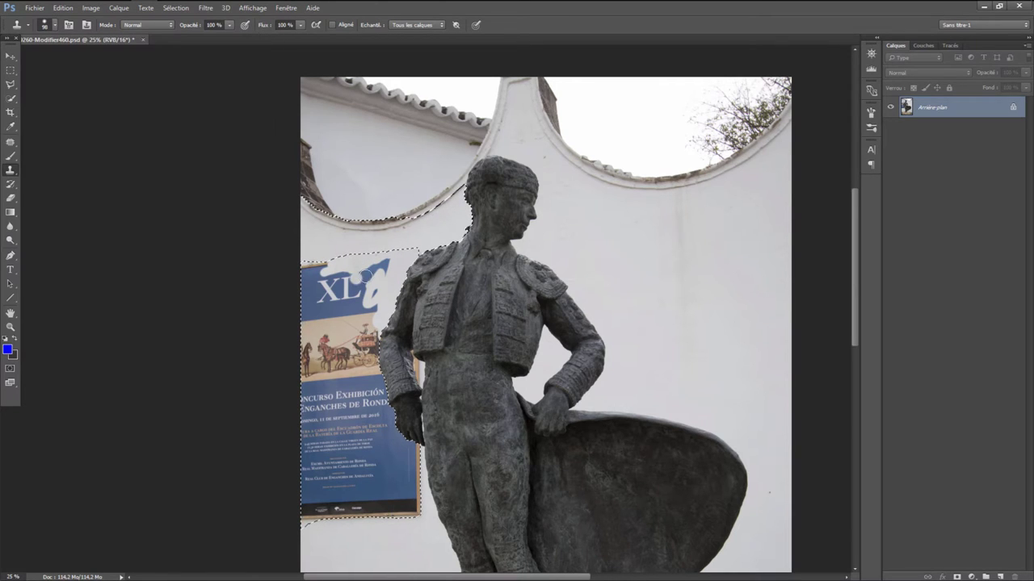
Clone wall over the rest of the poster, resampling the source, then deselect
mouse_move(376, 269)
mouse_down()
mouse_move(360, 275)
mouse_move(369, 344)
mouse_move(416, 456)
mouse_move(373, 365)
mouse_move(367, 389)
mouse_move(386, 412)
mouse_move(369, 339)
mouse_up()
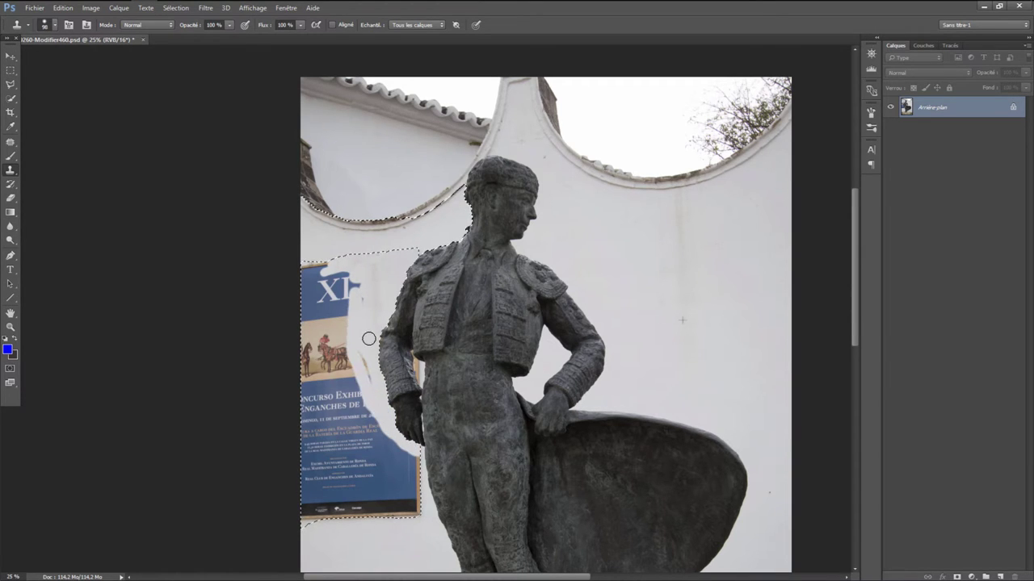
mouse_move(354, 273)
mouse_down()
mouse_move(336, 348)
mouse_move(340, 280)
mouse_move(310, 273)
mouse_move(335, 267)
mouse_move(334, 283)
mouse_move(317, 274)
mouse_move(323, 299)
mouse_move(313, 315)
mouse_move(331, 313)
mouse_move(305, 345)
mouse_move(343, 367)
mouse_move(315, 372)
mouse_move(336, 357)
mouse_up()
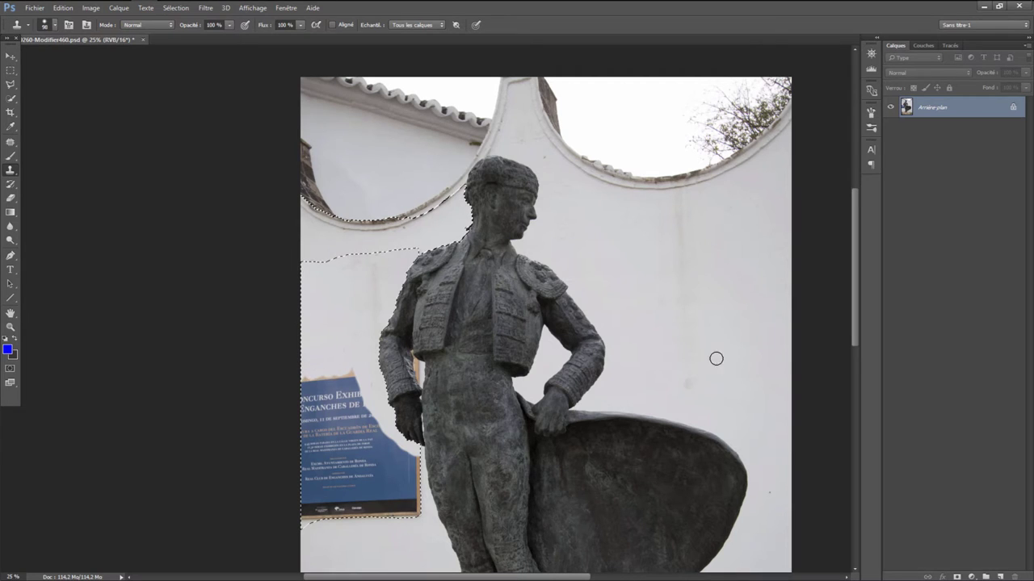
mouse_move(366, 412)
mouse_down()
mouse_move(356, 369)
mouse_move(331, 404)
mouse_move(304, 409)
mouse_move(323, 376)
mouse_move(308, 404)
mouse_move(359, 432)
mouse_move(367, 464)
mouse_move(355, 469)
mouse_move(349, 456)
mouse_move(323, 499)
mouse_move(305, 478)
mouse_move(309, 493)
mouse_move(335, 456)
mouse_move(384, 446)
mouse_move(411, 457)
mouse_move(410, 514)
mouse_move(415, 490)
mouse_move(342, 512)
mouse_move(391, 456)
mouse_move(399, 505)
mouse_move(384, 473)
mouse_move(392, 449)
mouse_move(393, 463)
mouse_up()
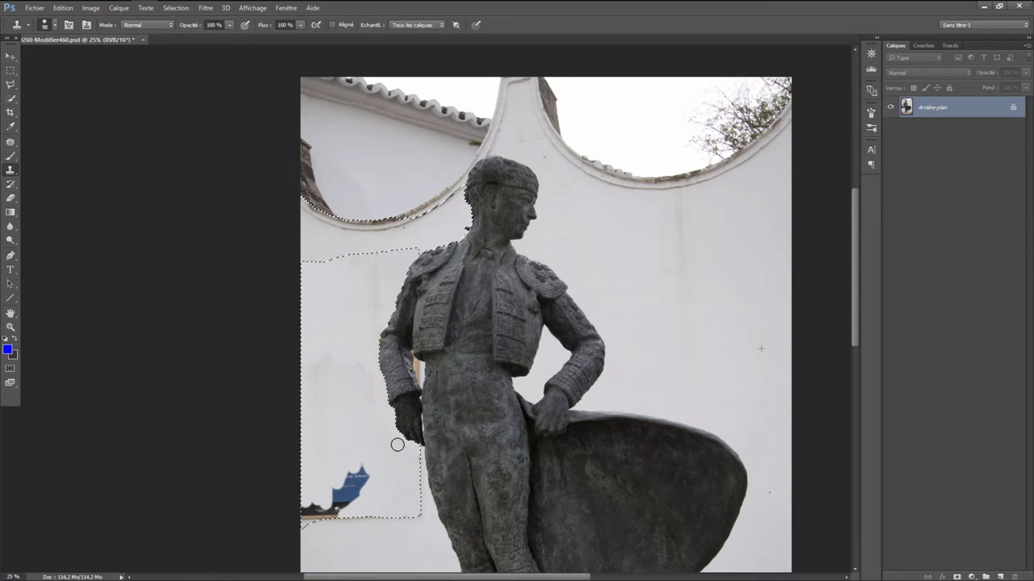
click(353, 416)
alt+click(685, 309)
mouse_move(353, 471)
mouse_down()
mouse_move(355, 484)
mouse_move(319, 515)
mouse_move(348, 482)
mouse_move(328, 515)
mouse_up()
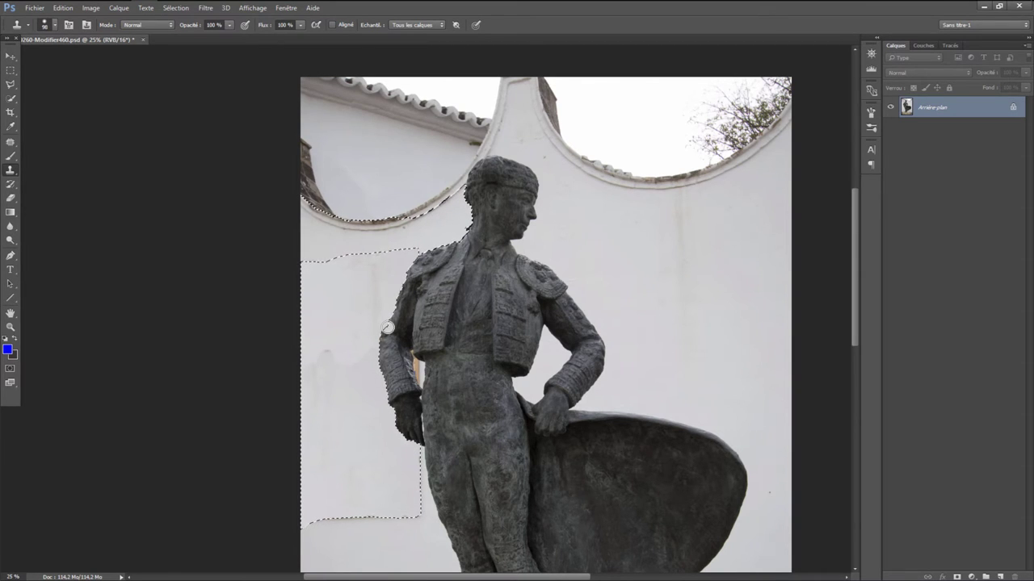
key(ctrl+d)
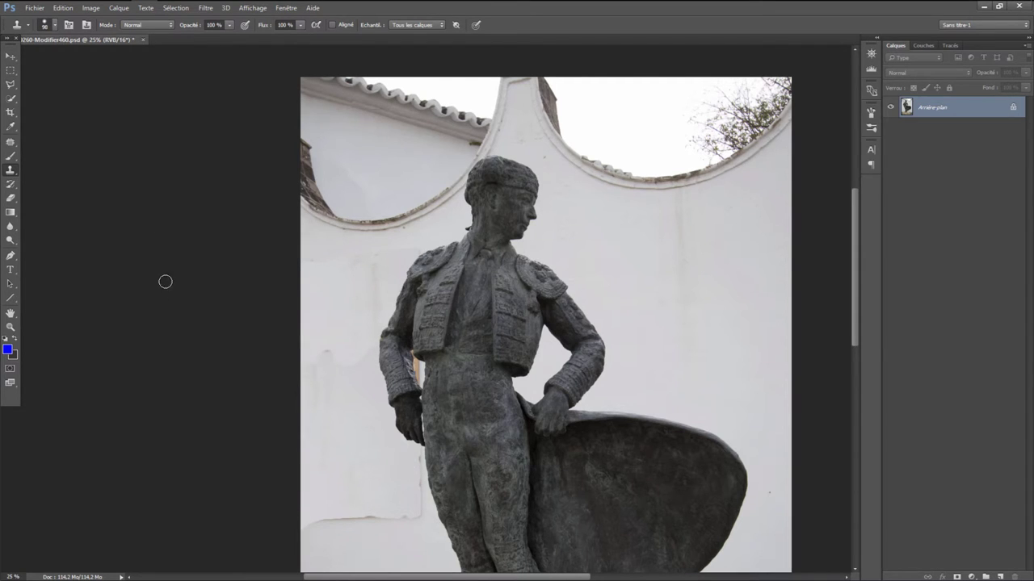
Patch three blotchy wall areas left of the statue with clean wall from the right
click(10, 142)
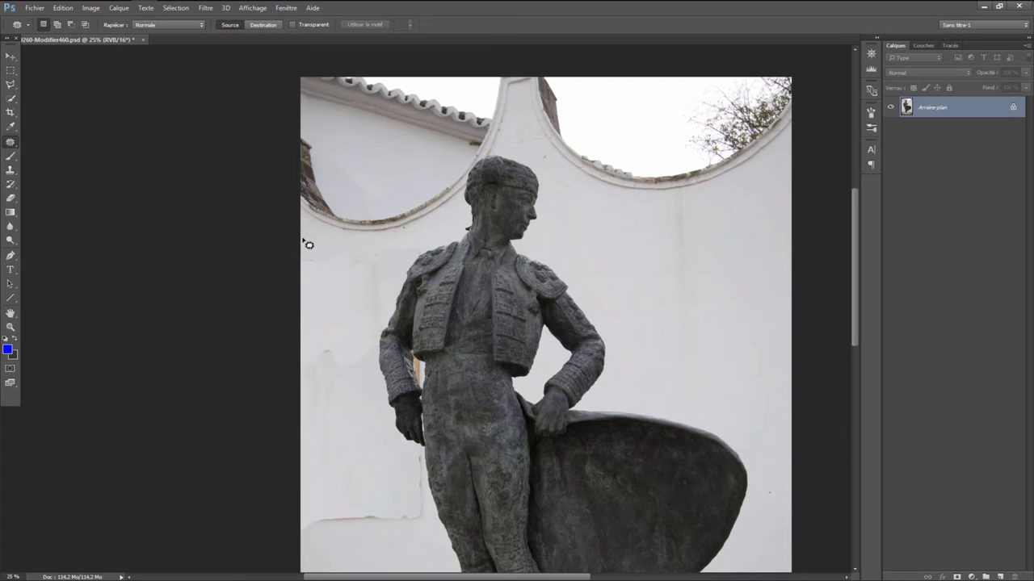
mouse_move(305, 252)
mouse_down()
mouse_move(411, 236)
mouse_move(397, 266)
mouse_move(299, 272)
mouse_up()
drag(369, 263, 675, 275)
mouse_move(288, 350)
mouse_down()
mouse_move(375, 344)
mouse_move(346, 388)
mouse_move(294, 397)
mouse_up()
drag(670, 338, 680, 335)
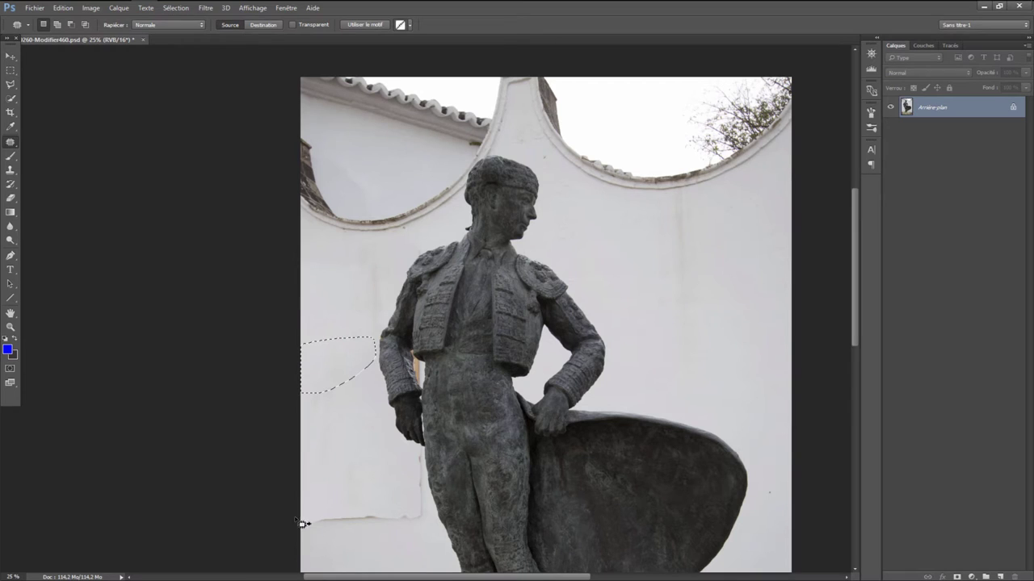
mouse_move(295, 521)
mouse_down()
mouse_move(421, 512)
mouse_move(302, 541)
mouse_up()
mouse_move(396, 517)
mouse_down()
mouse_move(696, 343)
mouse_move(705, 365)
mouse_up()
Zoom in, try patching the poster remnant along the leg, and dismiss the warning
key(ctrl+plus)
key(ctrl+plus)
key(ctrl+plus)
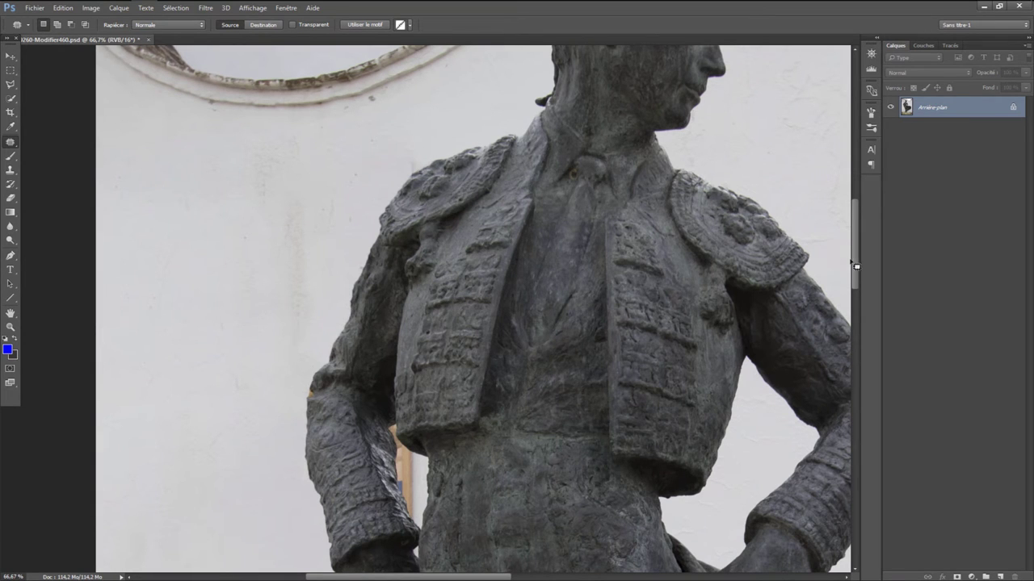
drag(853, 263, 850, 298)
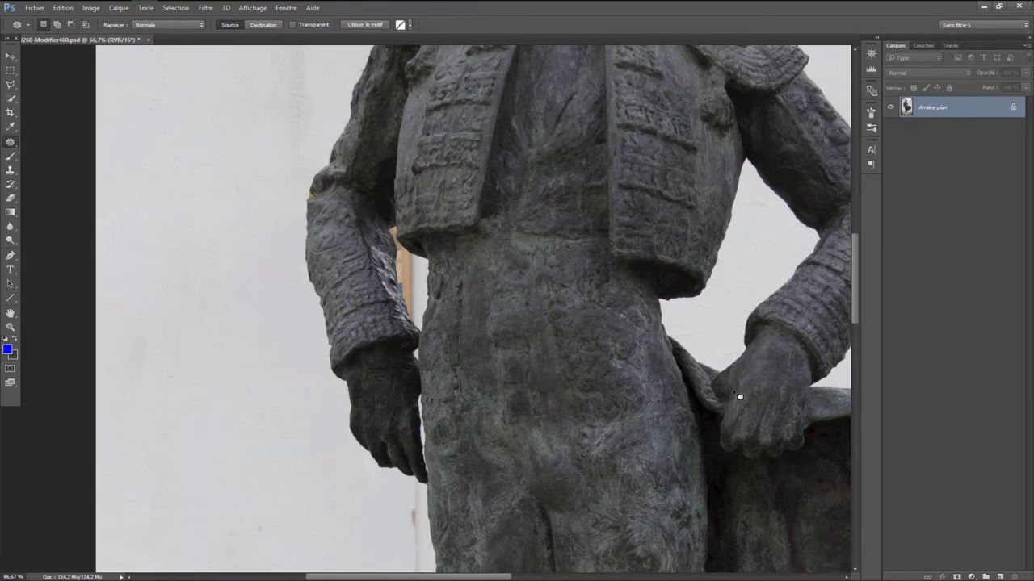
drag(855, 282, 853, 315)
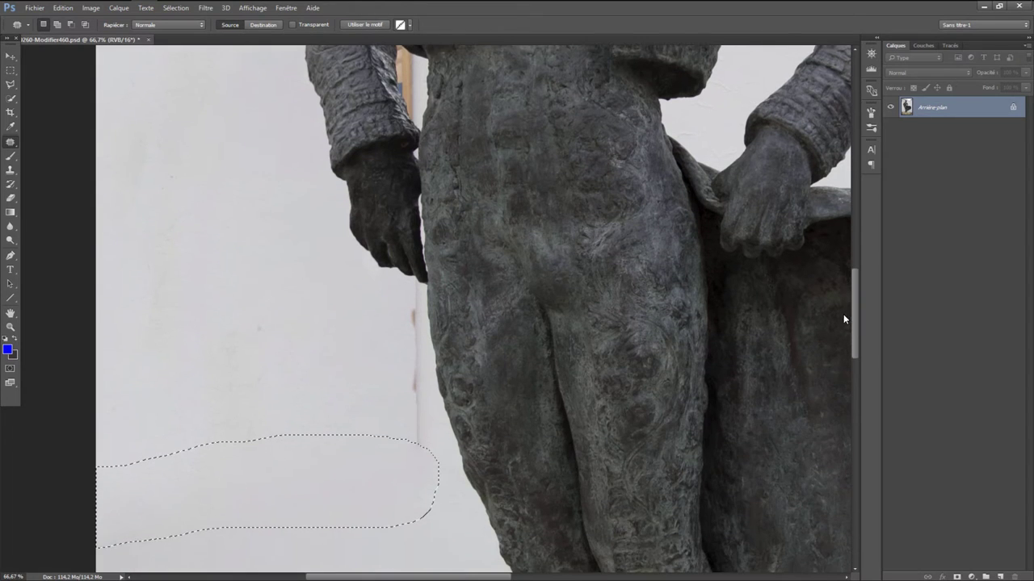
key(ctrl+d)
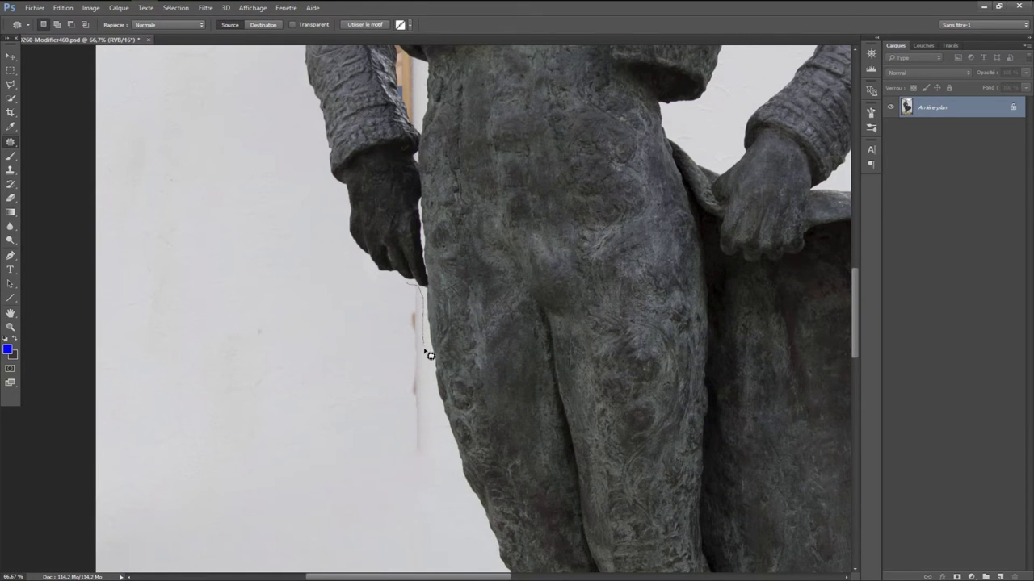
mouse_move(428, 355)
mouse_down()
mouse_move(434, 468)
mouse_move(399, 452)
mouse_move(390, 329)
mouse_move(339, 358)
mouse_move(272, 358)
mouse_move(139, 299)
mouse_move(168, 272)
mouse_move(164, 358)
mouse_move(166, 315)
mouse_move(227, 388)
mouse_move(270, 387)
mouse_move(263, 299)
mouse_up()
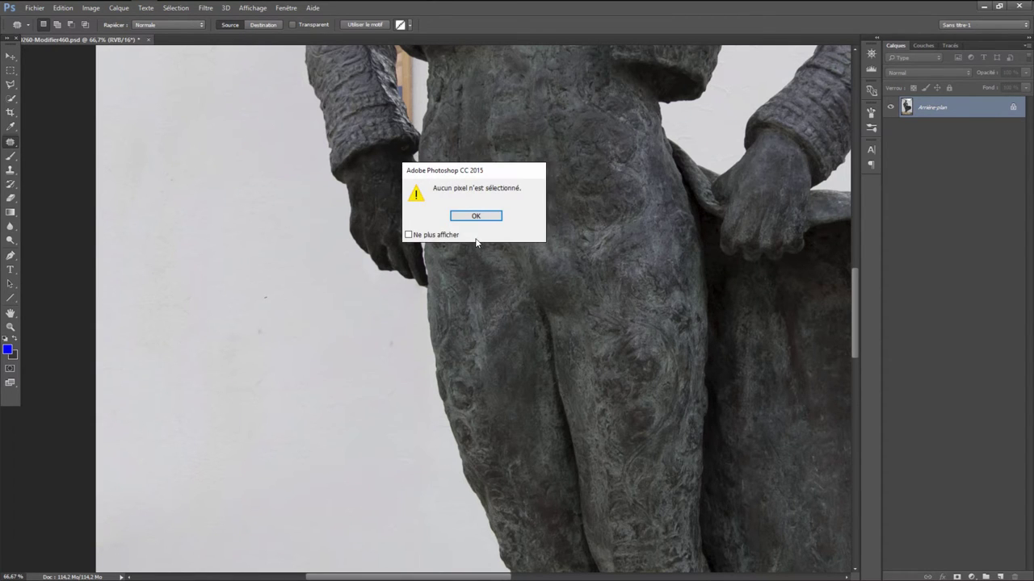
click(476, 215)
Zoom out to the whole statue, then back in on it
key(ctrl+minus)
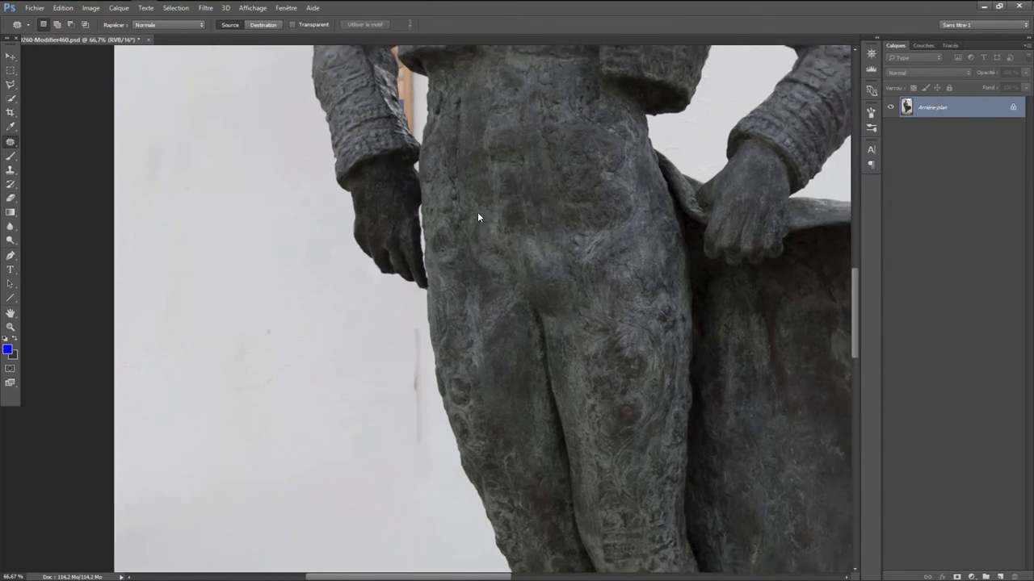
key(ctrl+minus)
key(ctrl+minus)
key(ctrl+minus)
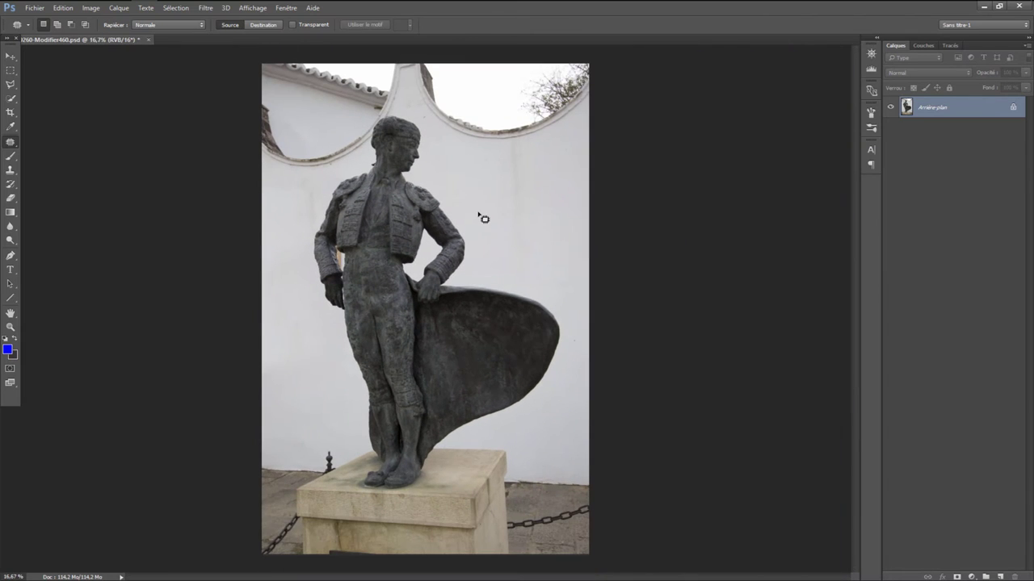
key(ctrl+plus)
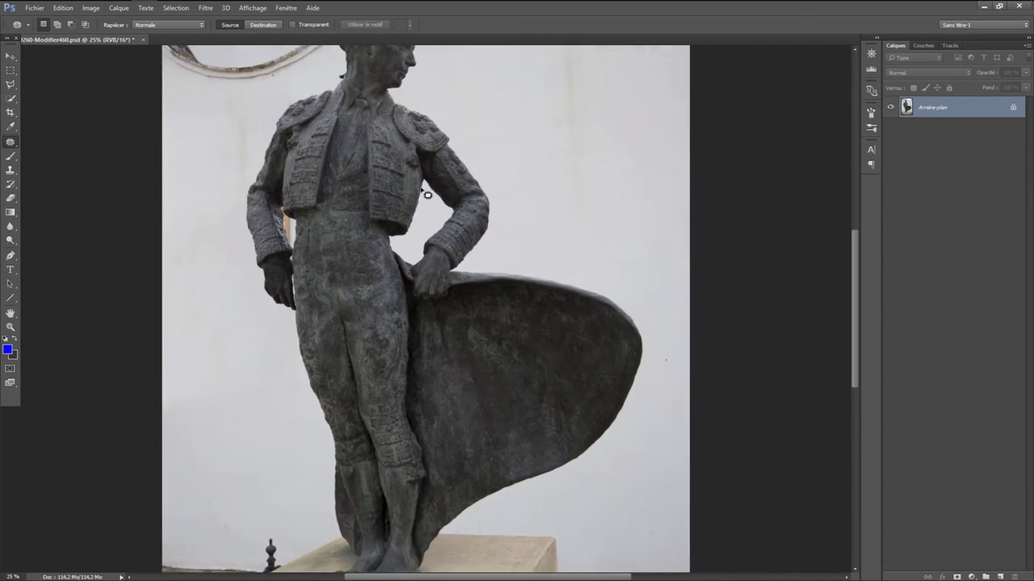
key(ctrl+plus)
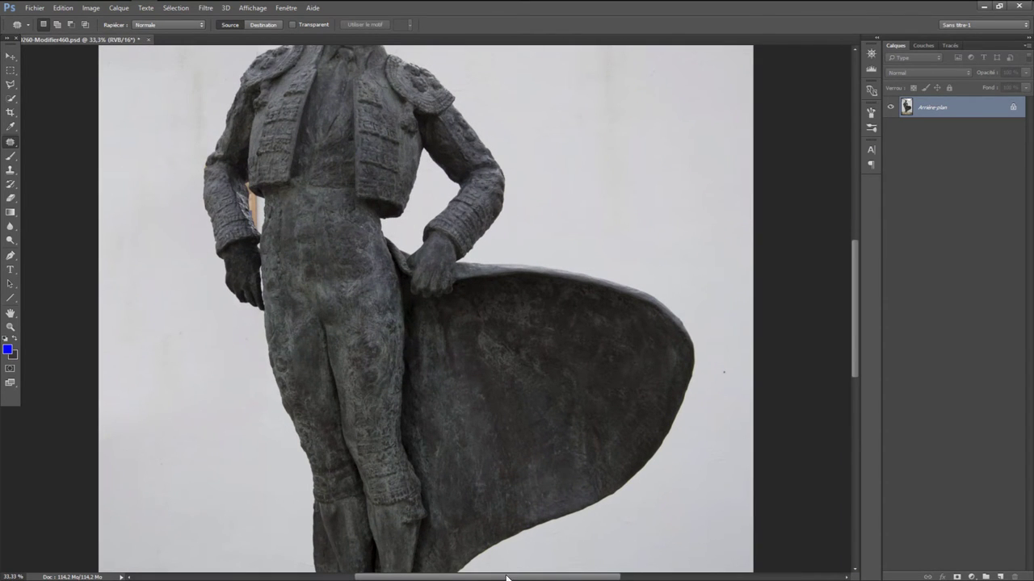
drag(506, 577, 469, 577)
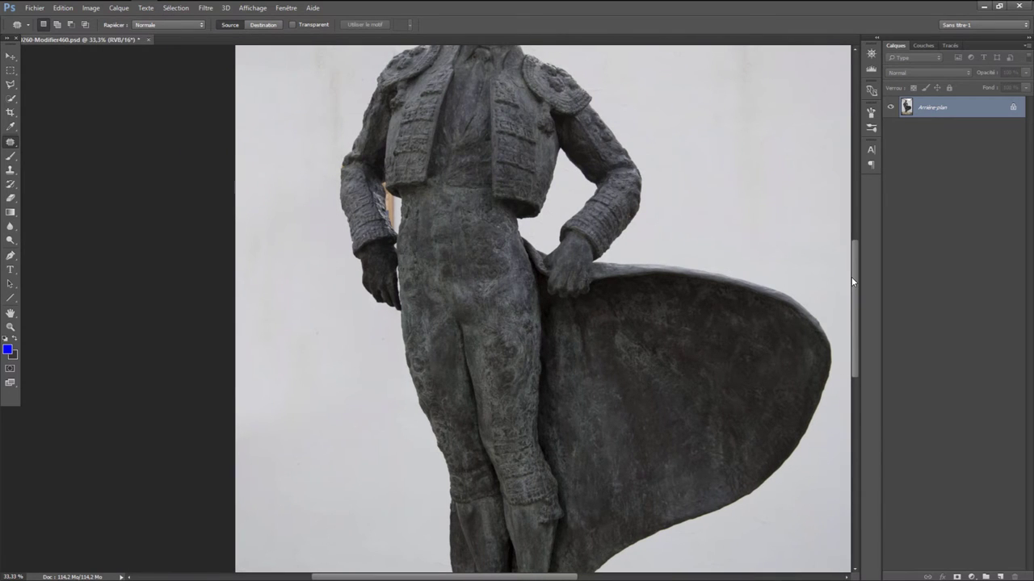
drag(851, 282, 852, 244)
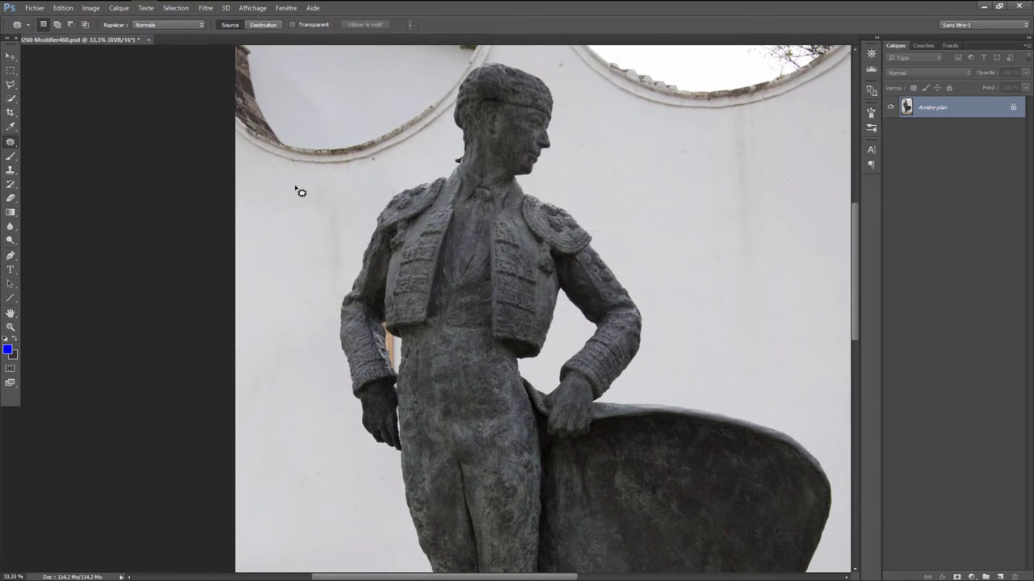
Draw and cancel patch outlines beside the torso, then zoom to 100% on the arm
drag(294, 186, 350, 253)
mouse_move(337, 310)
mouse_down()
mouse_move(290, 242)
mouse_move(292, 190)
mouse_up()
drag(759, 284, 763, 281)
key(ctrl+z)
key(ctrl+d)
scroll(407, 350, up, 1)
scroll(407, 350, up, 2)
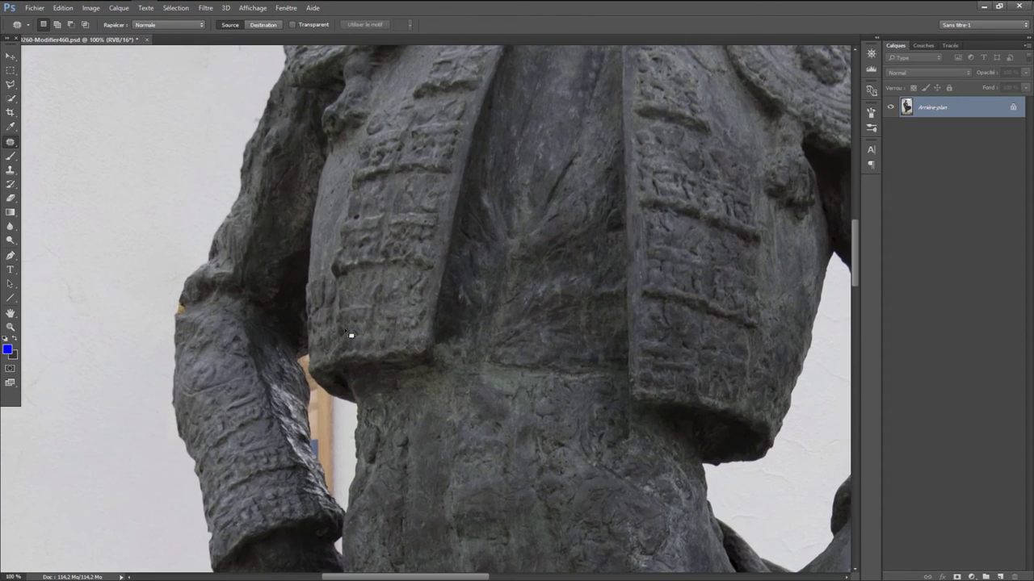
Switch to Quick Selection with a smaller brush
click(10, 97)
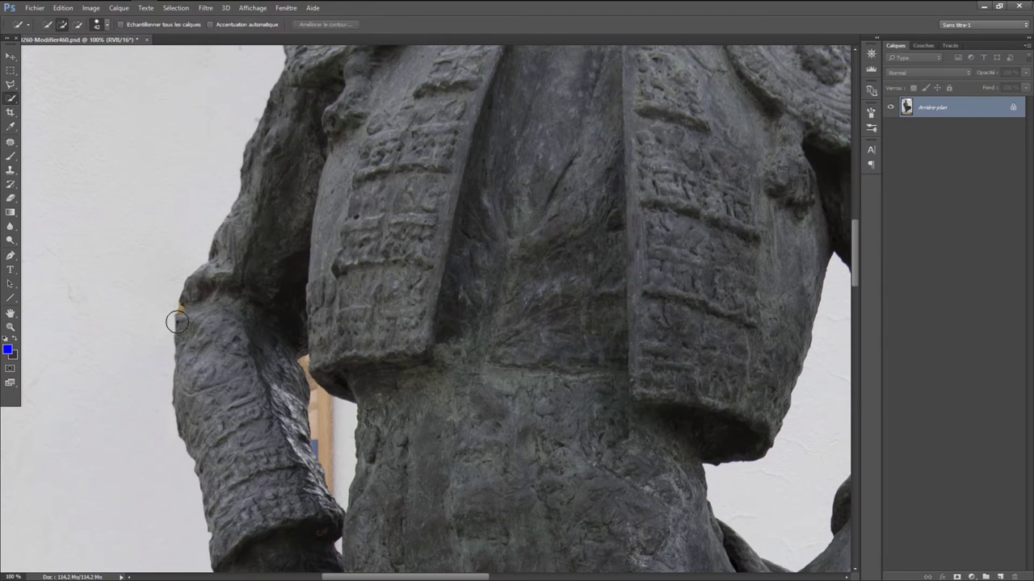
right_click(324, 424)
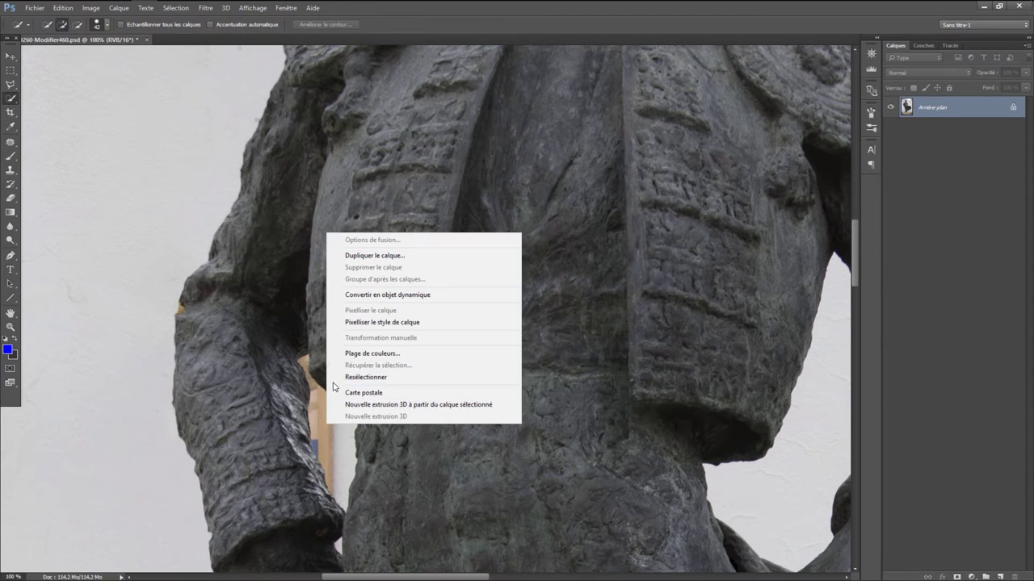
click(106, 25)
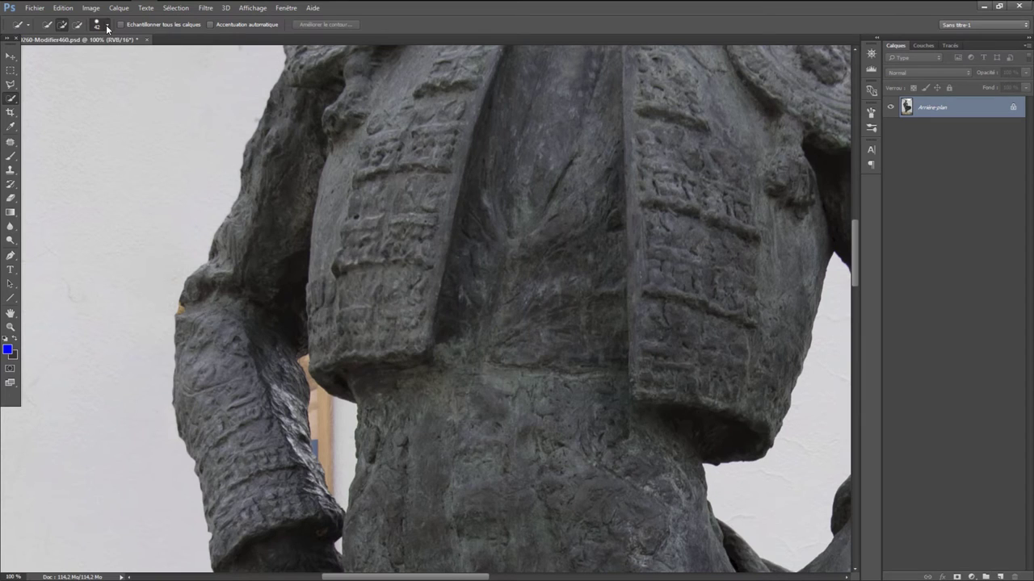
drag(68, 59, 55, 56)
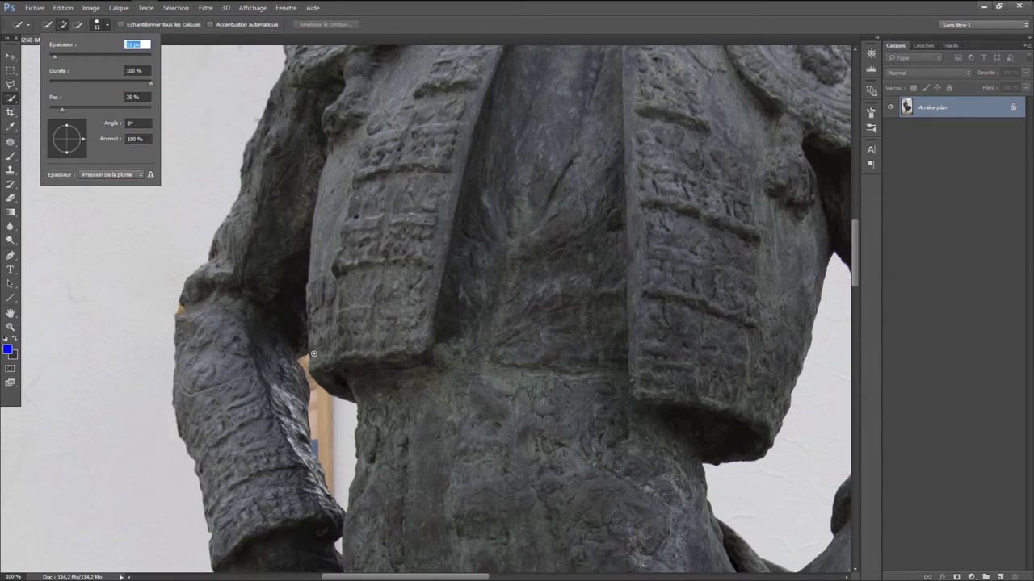
key(Return)
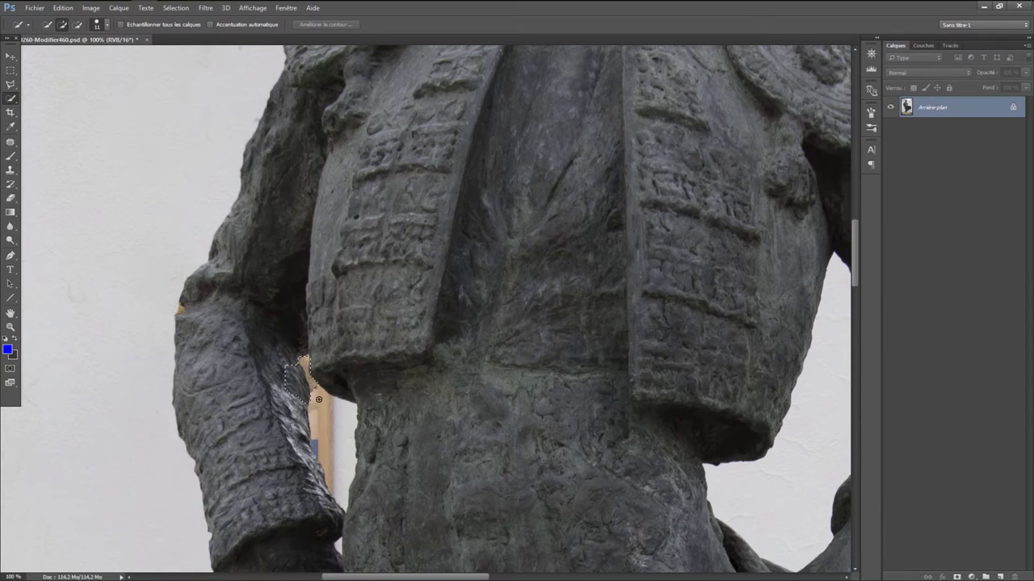
Select the poster sliver between arm and torso, trimming it along the inner arm
mouse_move(327, 435)
mouse_down()
mouse_move(314, 443)
mouse_move(321, 456)
mouse_up()
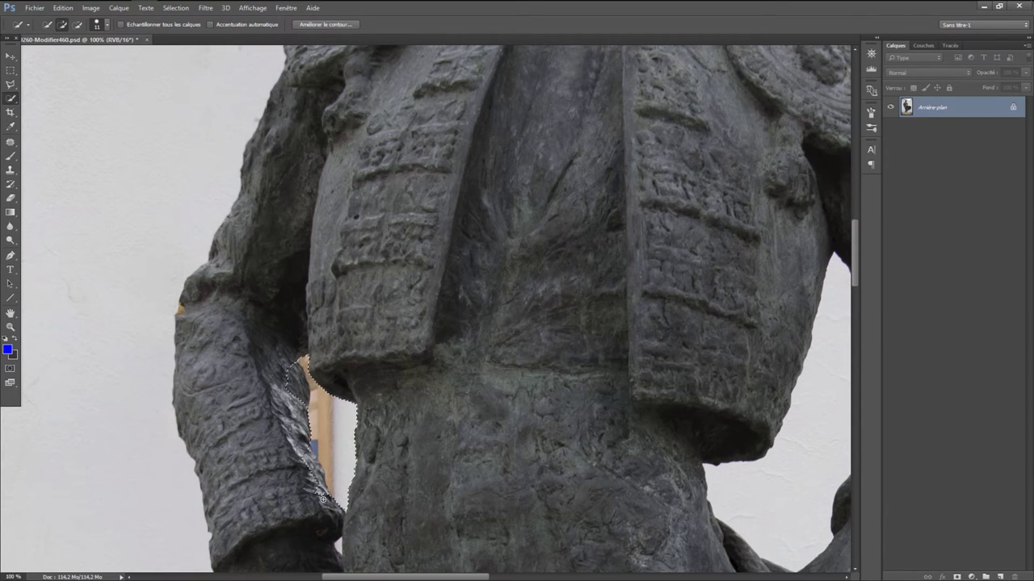
key(alt)
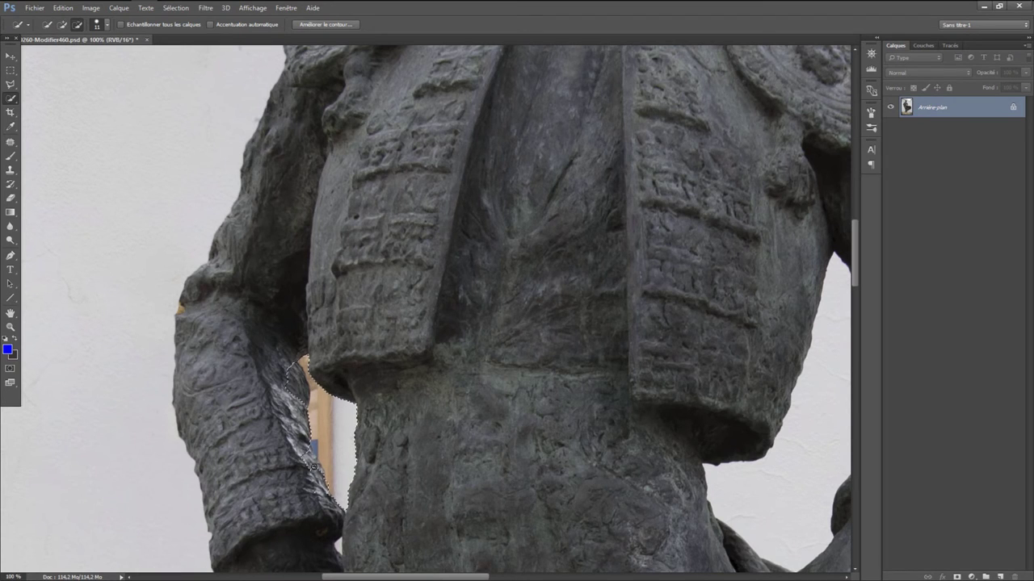
drag(316, 476, 307, 452)
key(alt)
click(14, 172)
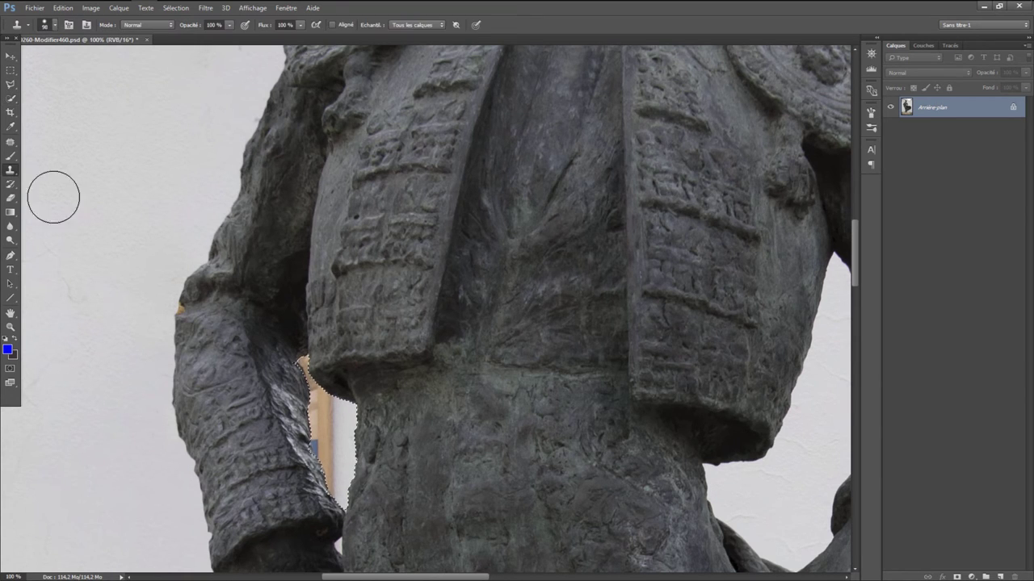
Clone white wall over the tan pole, deselect, and zoom out to the whole statue
alt+click(78, 120)
drag(307, 369, 329, 412)
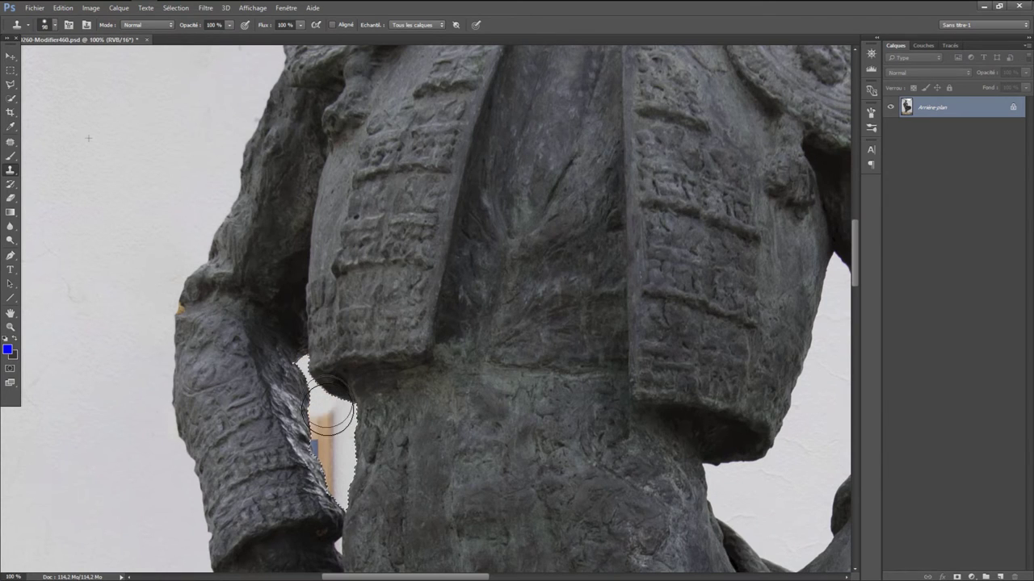
drag(330, 451, 341, 468)
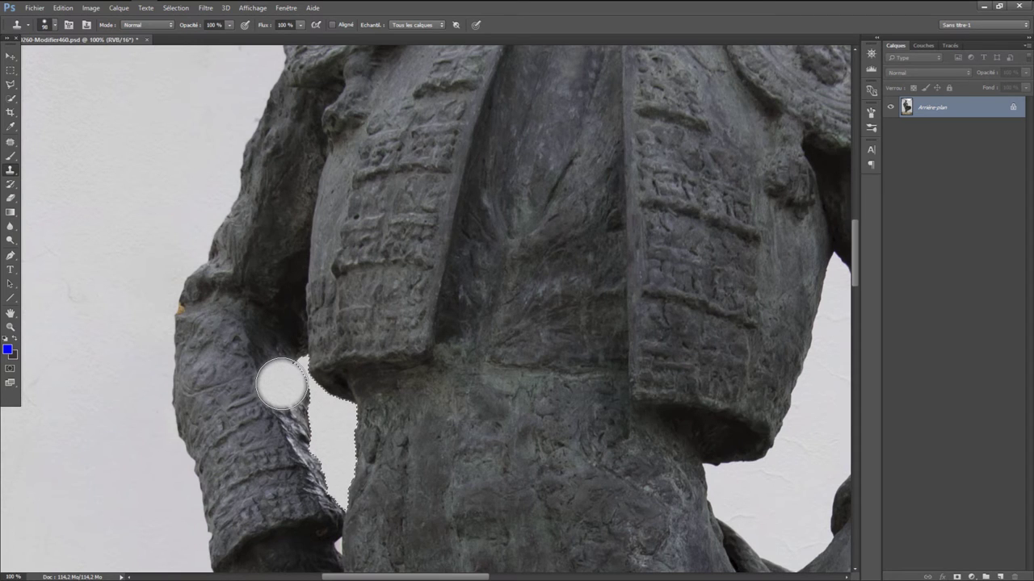
alt+click(281, 384)
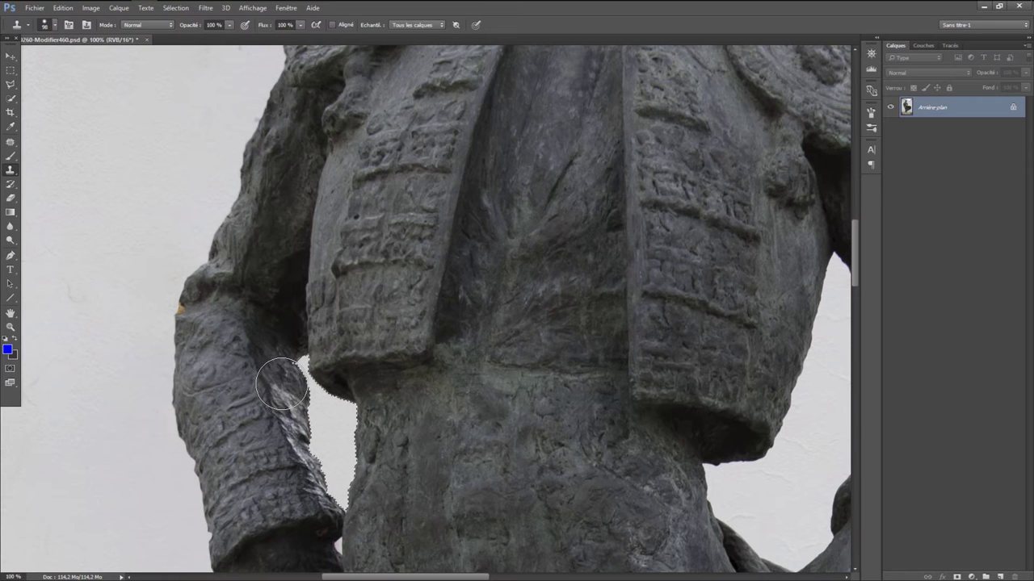
key(ctrl+d)
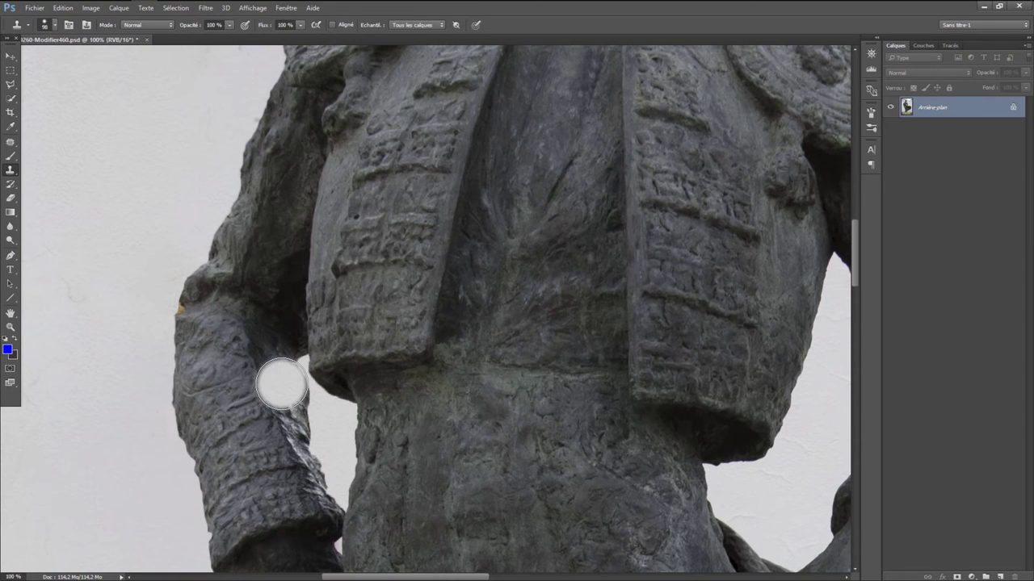
key(ctrl+minus)
key(ctrl+minus)
key(ctrl+minus)
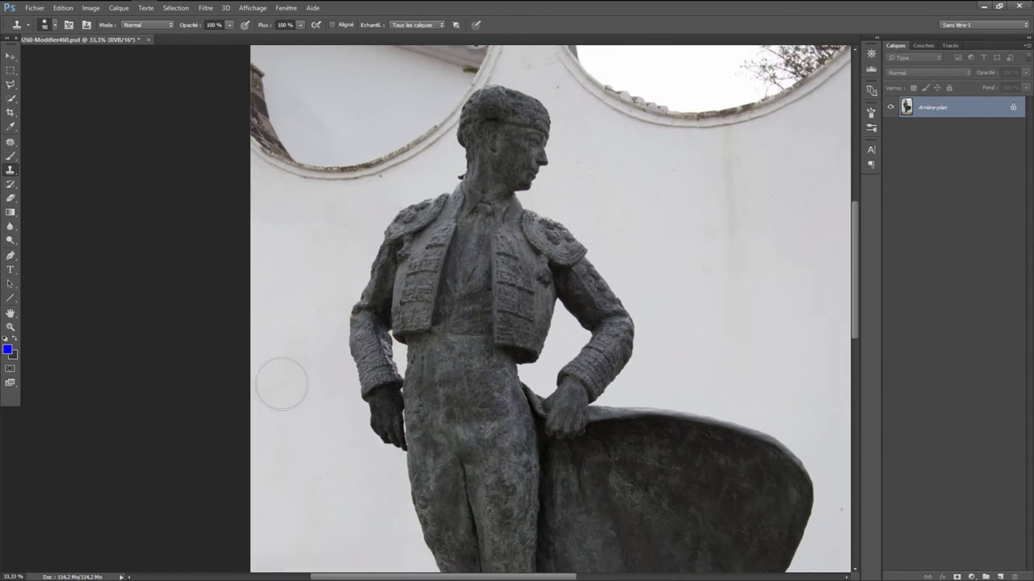
key(ctrl+minus)
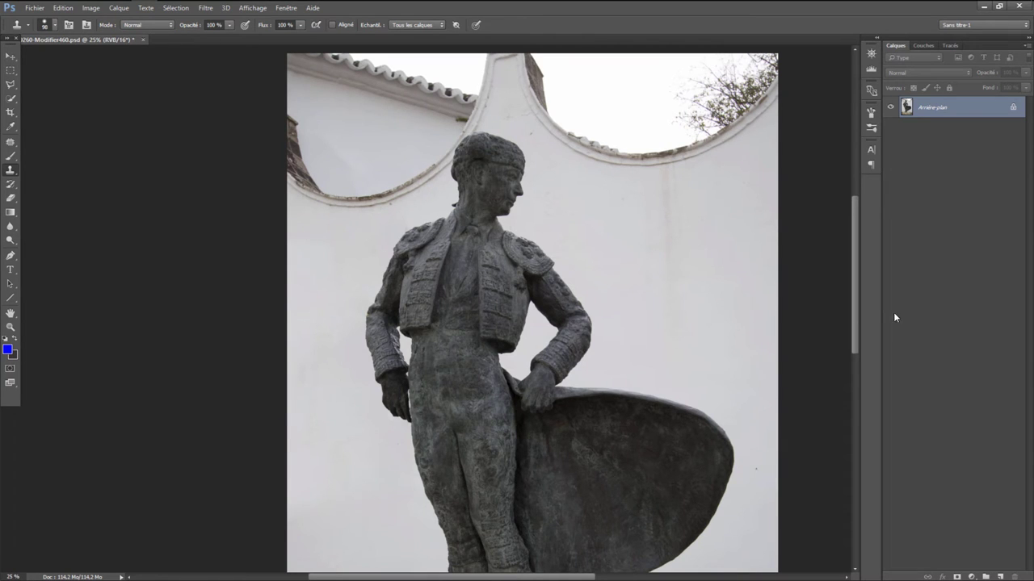
At 200% zoom, clone white wall over the railing post's curled ornament and finial
drag(856, 313, 856, 406)
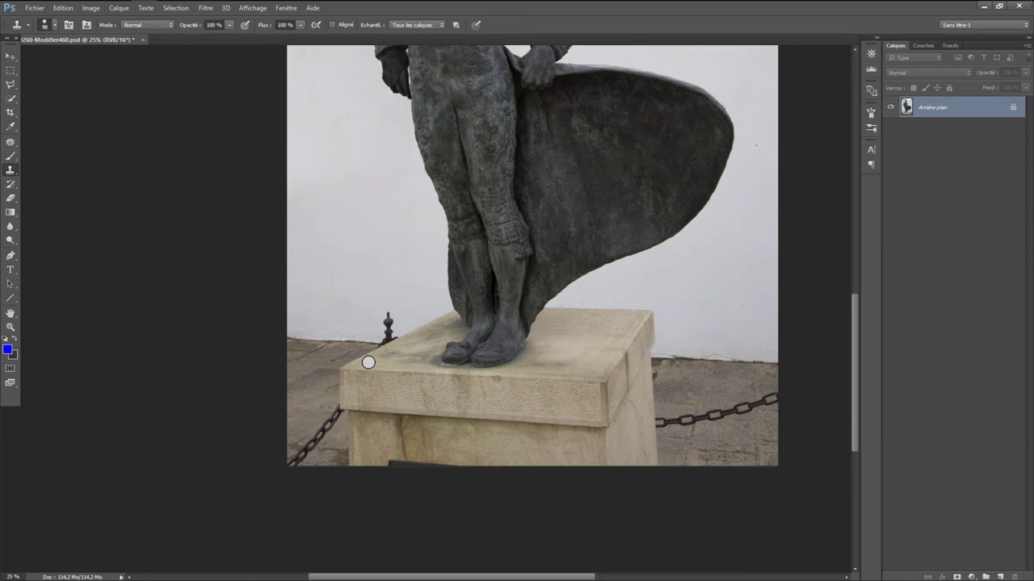
scroll(372, 363, up, 1)
scroll(370, 364, up, 1)
scroll(368, 363, up, 1)
scroll(368, 362, up, 3)
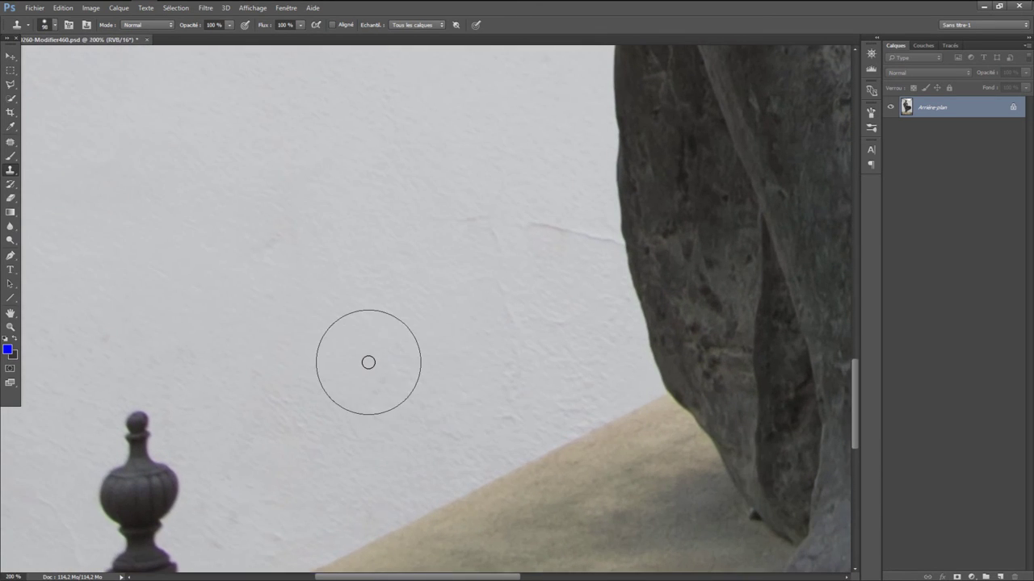
alt+click(366, 362)
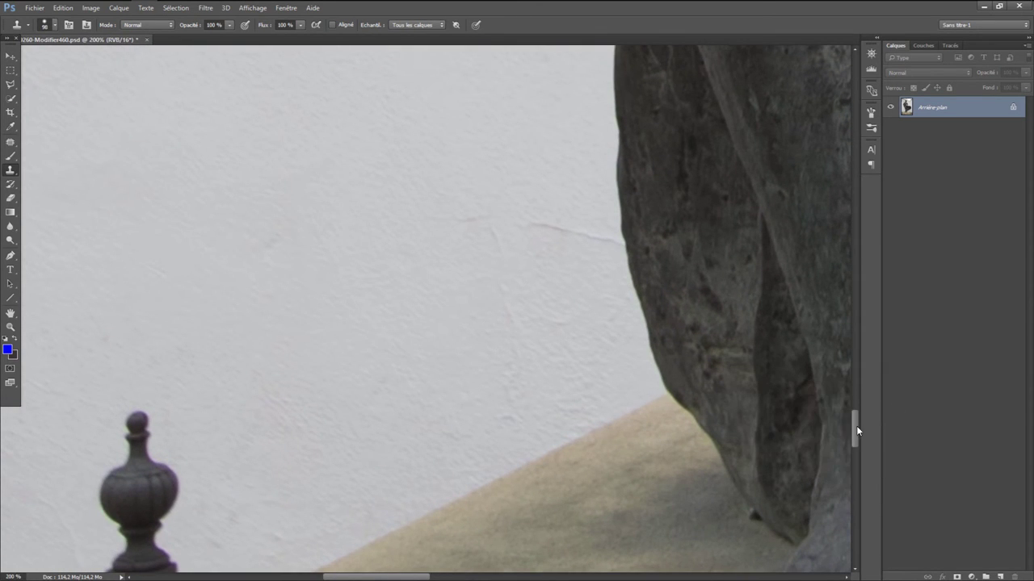
drag(852, 433, 853, 451)
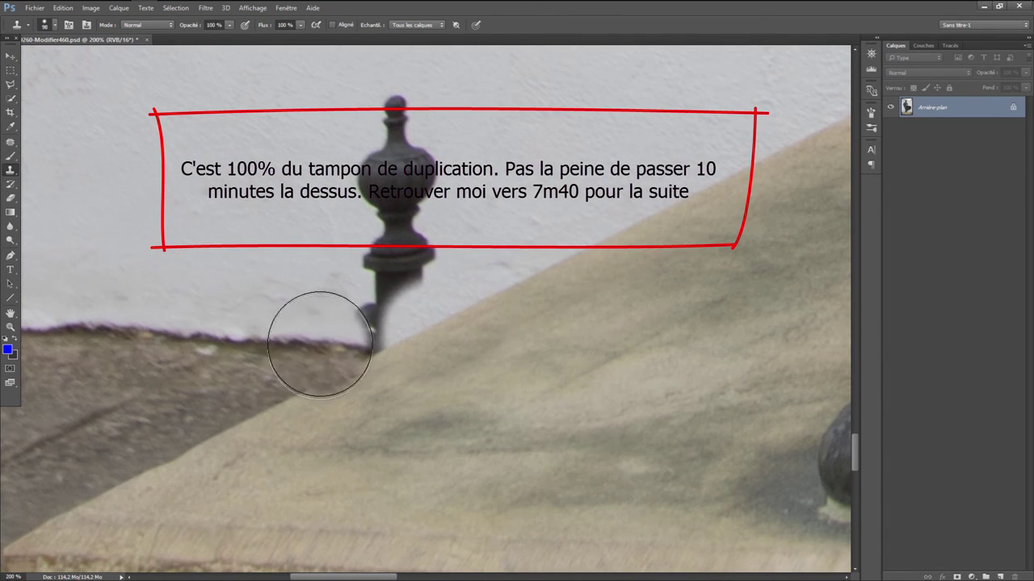
drag(311, 358, 352, 377)
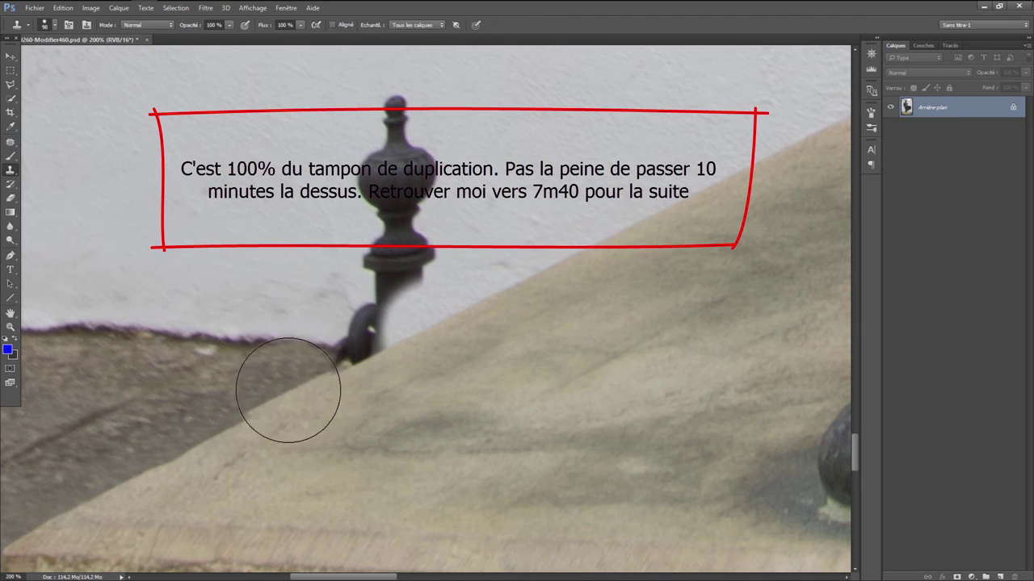
drag(396, 129, 397, 204)
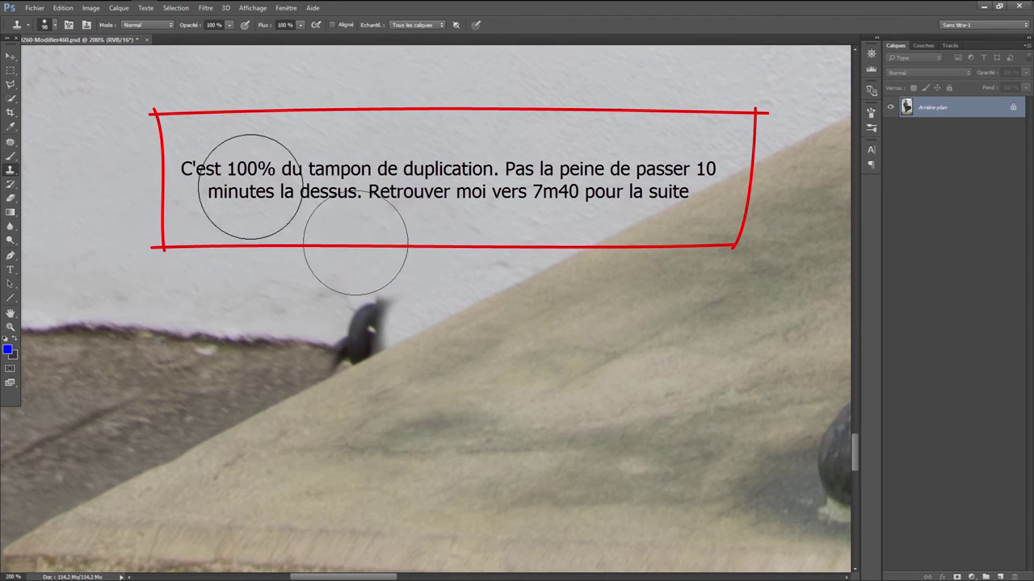
Adjust the clone brush and paint paving over the chain end left of the plinth
right_click(231, 142)
key(Return)
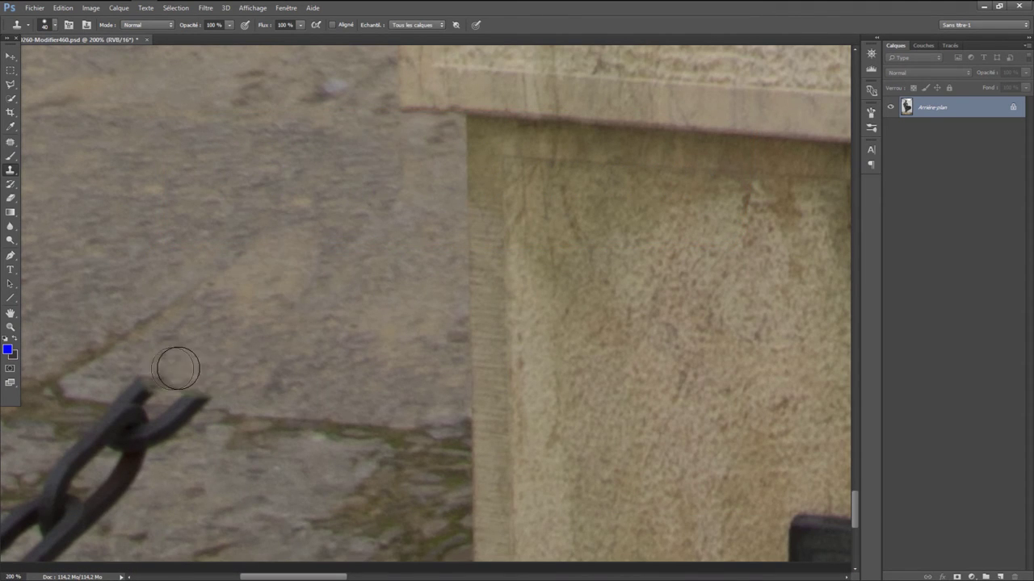
mouse_move(215, 484)
mouse_down()
mouse_move(73, 462)
mouse_move(70, 438)
mouse_move(7, 548)
mouse_up()
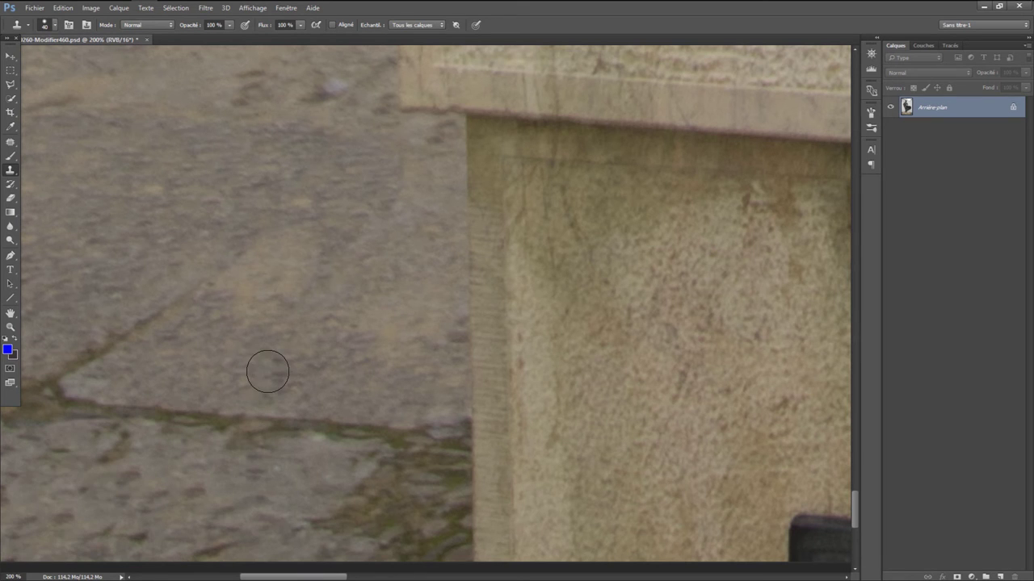
scroll(832, 501, down, 3)
scroll(315, 260, left, 3)
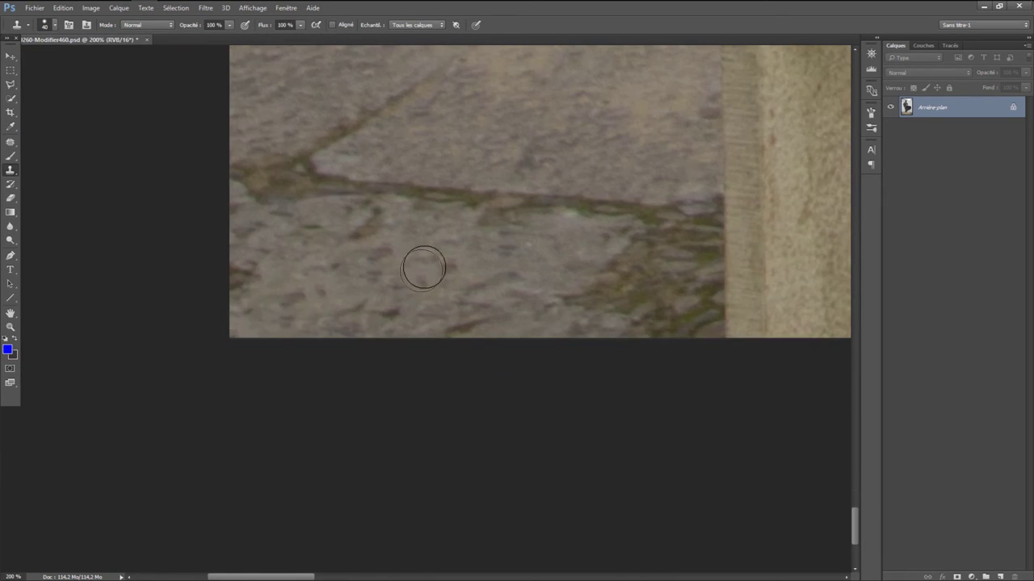
scroll(420, 266, down, 2)
scroll(417, 268, down, 4)
scroll(686, 482, up, 1)
scroll(686, 482, up, 1)
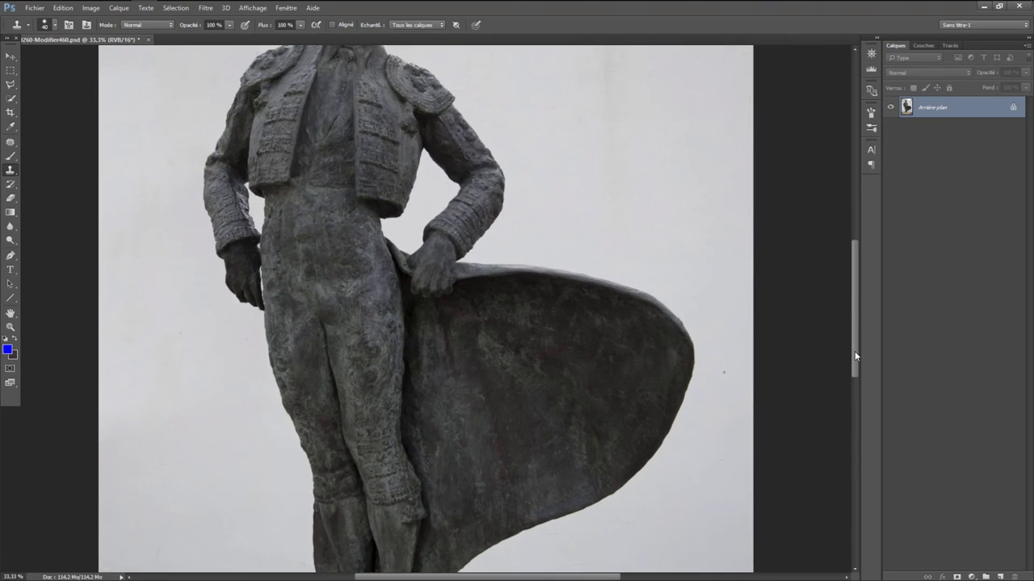
scroll(729, 420, down, 3)
right_click(707, 410)
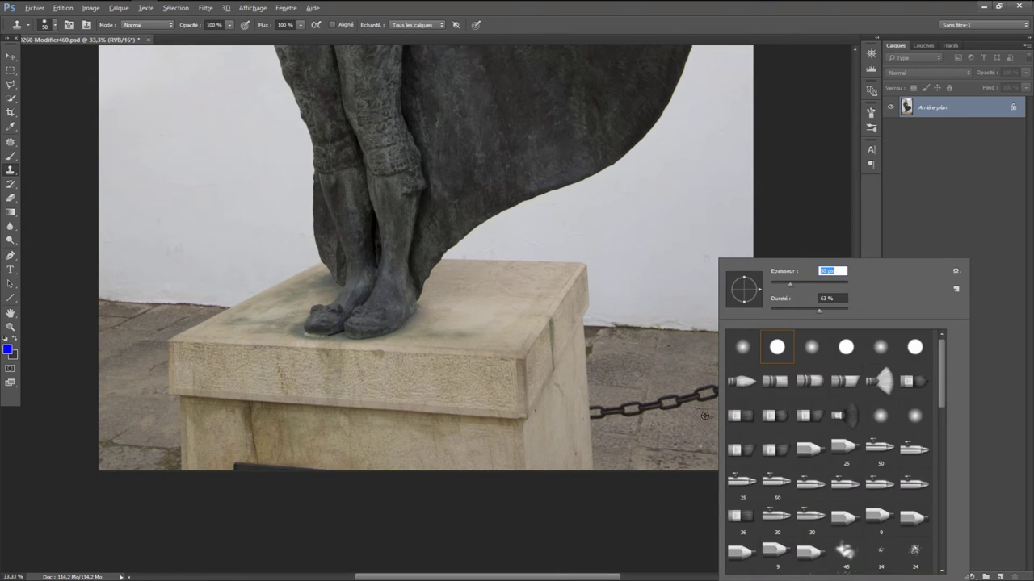
With a 50 px brush, clone sampled paving over the chain right of the plinth
key(Return)
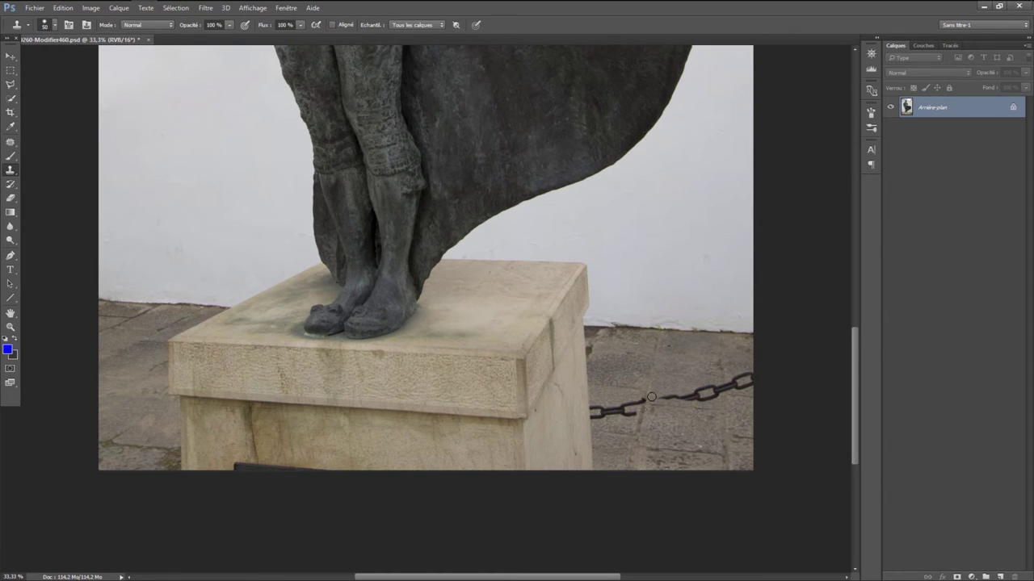
alt+click(597, 393)
drag(598, 410, 638, 409)
key(ctrl+plus)
scroll(625, 412, right, 5)
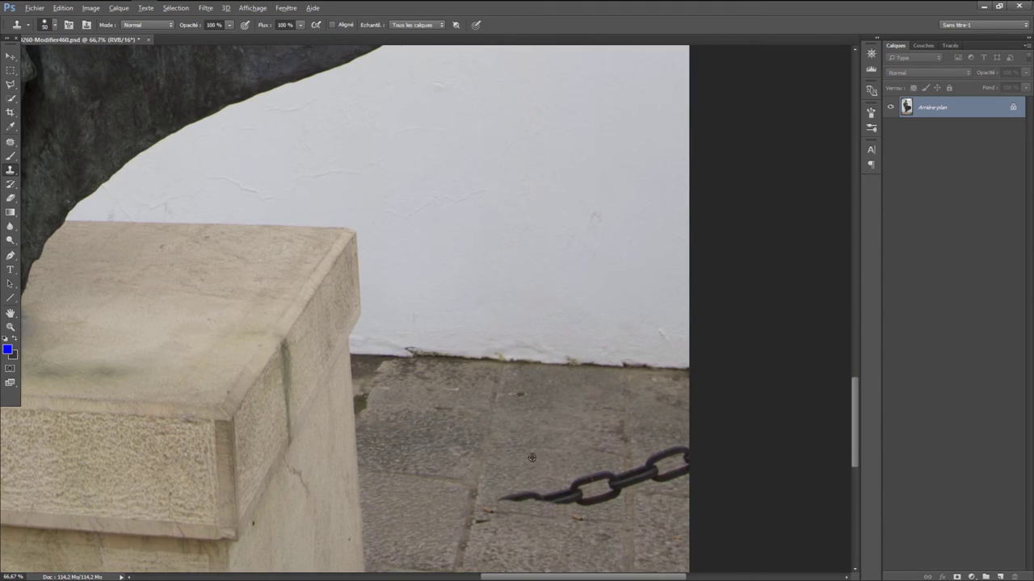
mouse_move(553, 494)
mouse_down()
mouse_move(679, 465)
mouse_move(671, 459)
mouse_up()
Resample clean paving and scroll out to check the cleaned ground
alt+click(531, 515)
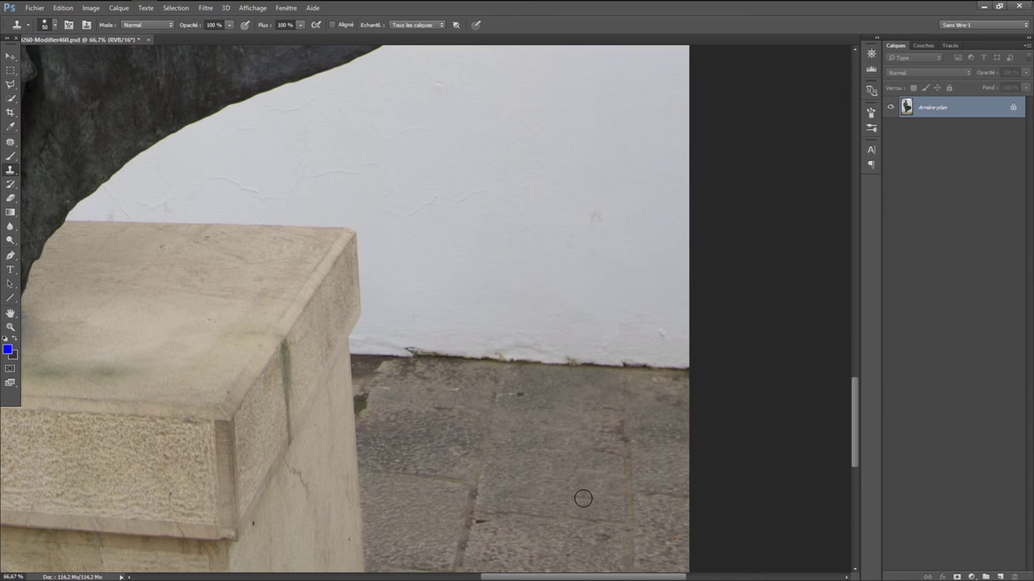
scroll(583, 498, down, 1)
scroll(583, 499, down, 1)
scroll(583, 499, down, 1)
scroll(582, 499, down, 1)
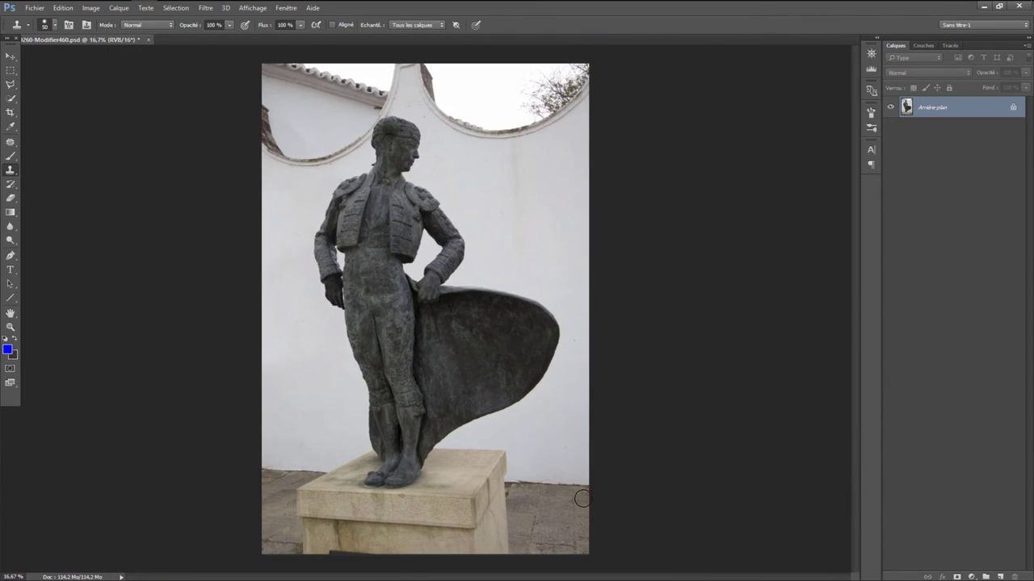
scroll(582, 498, down, 1)
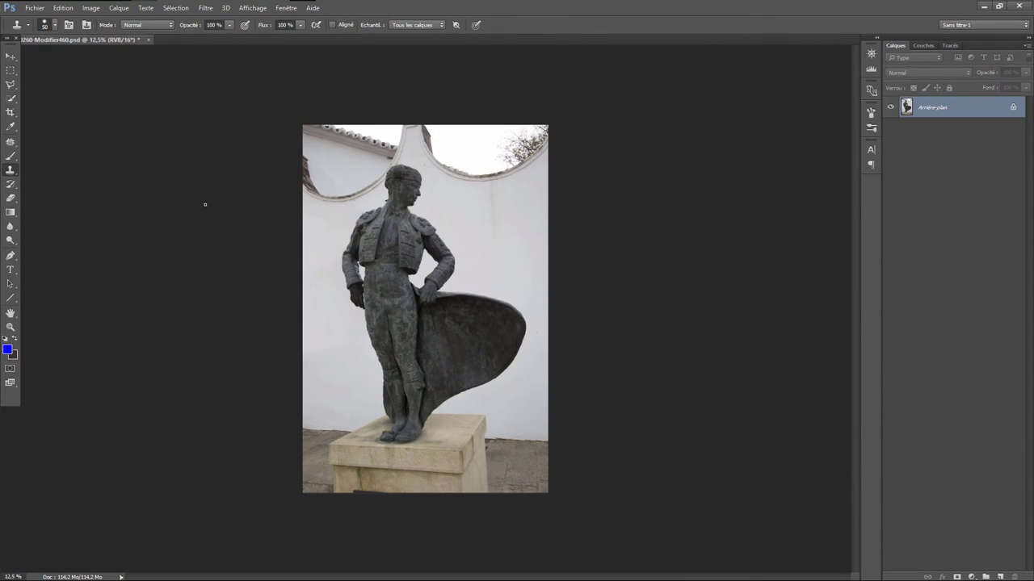
Draw a straight-edged lasso selection around the upper-left wall and arch
key(ctrl+plus)
key(ctrl+plus)
key(ctrl+plus)
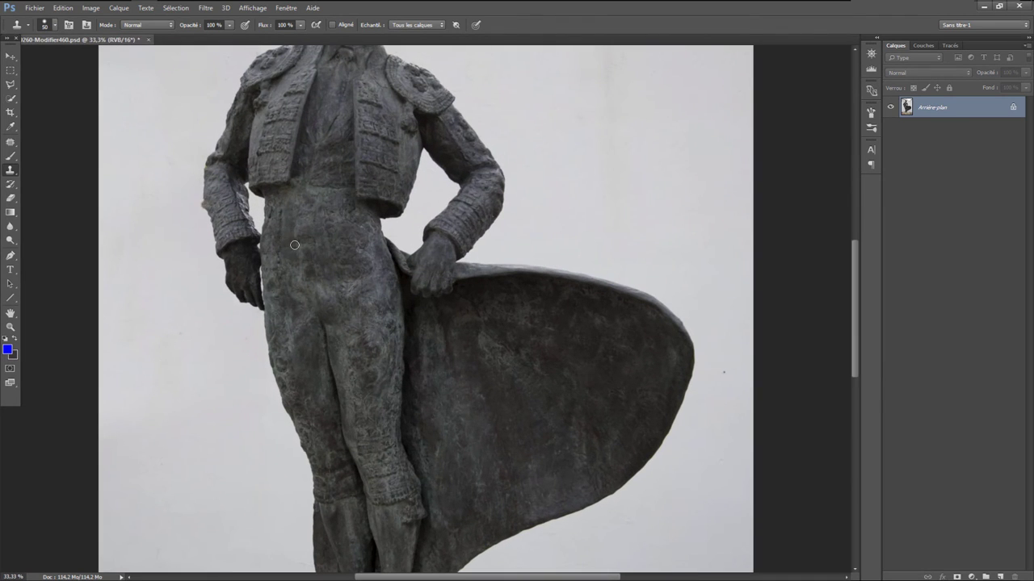
drag(858, 277, 853, 202)
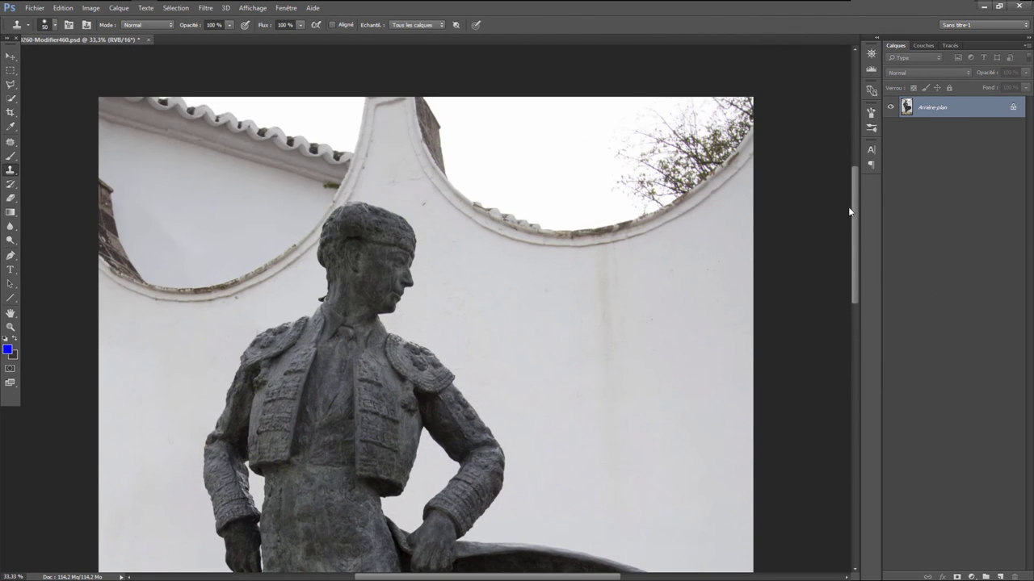
click(10, 84)
click(86, 85)
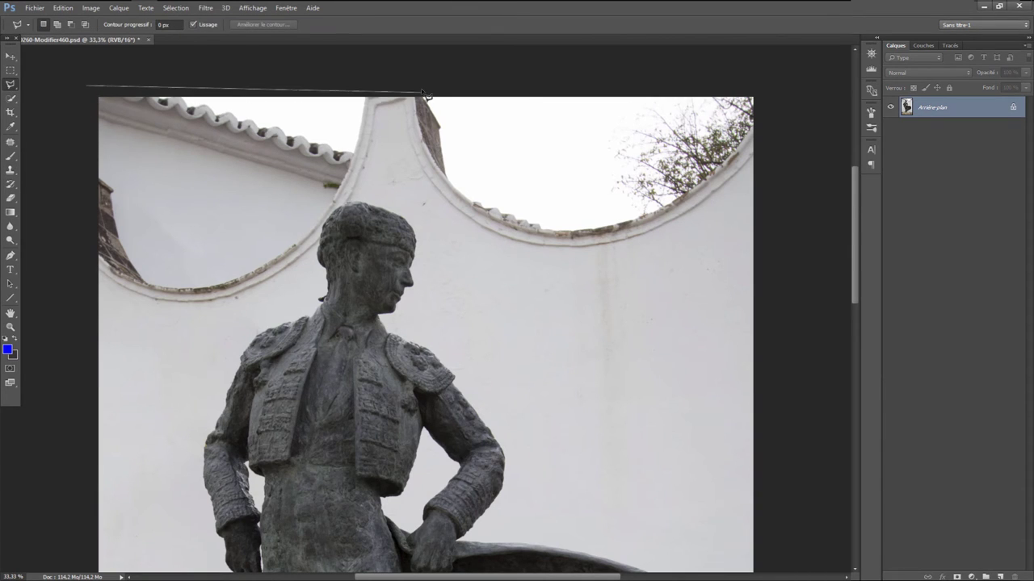
click(403, 90)
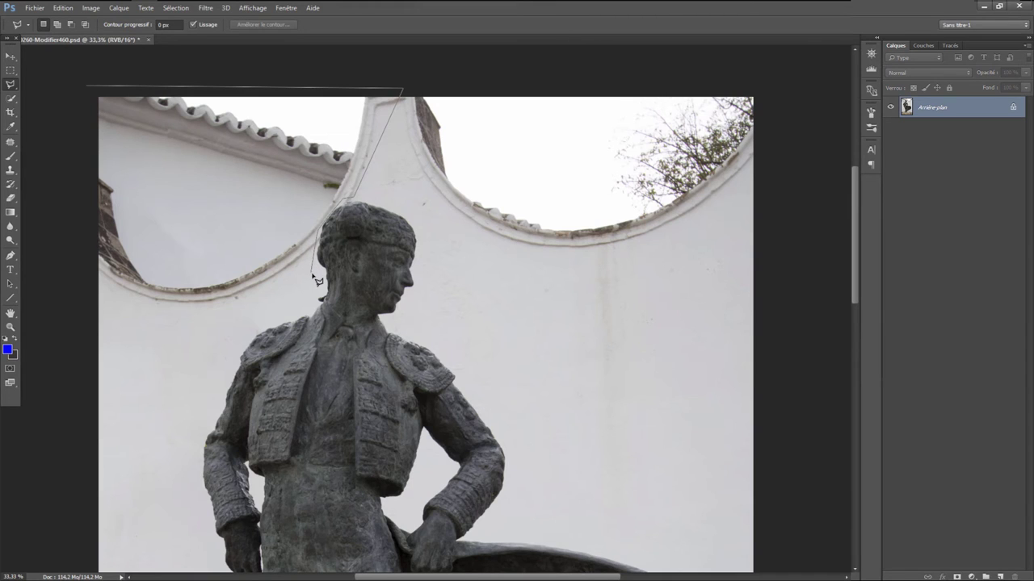
click(311, 275)
click(234, 336)
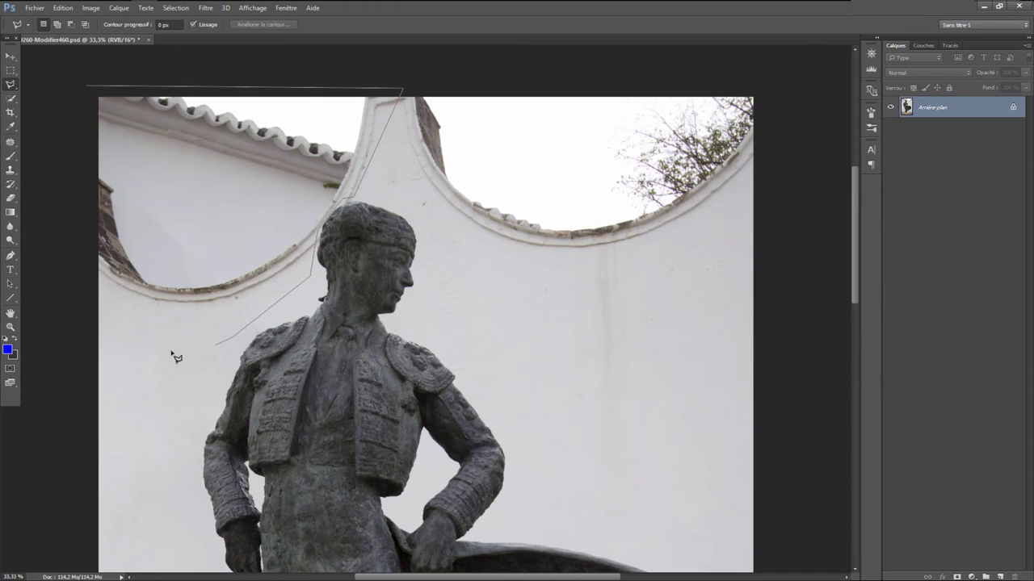
click(65, 335)
click(86, 85)
Copy the selected wall area onto a new layer, Calque 1
right_click(215, 161)
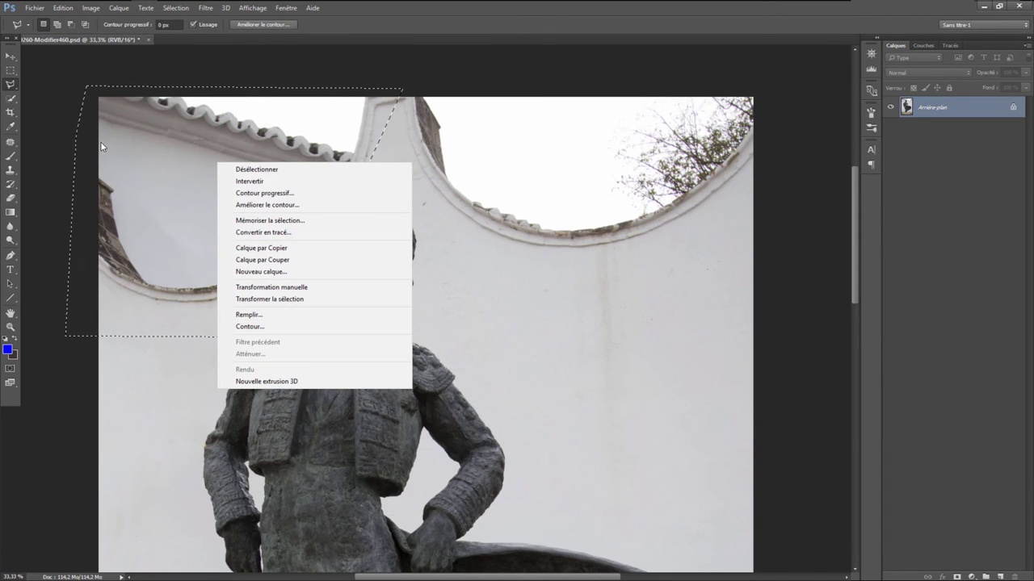
click(258, 248)
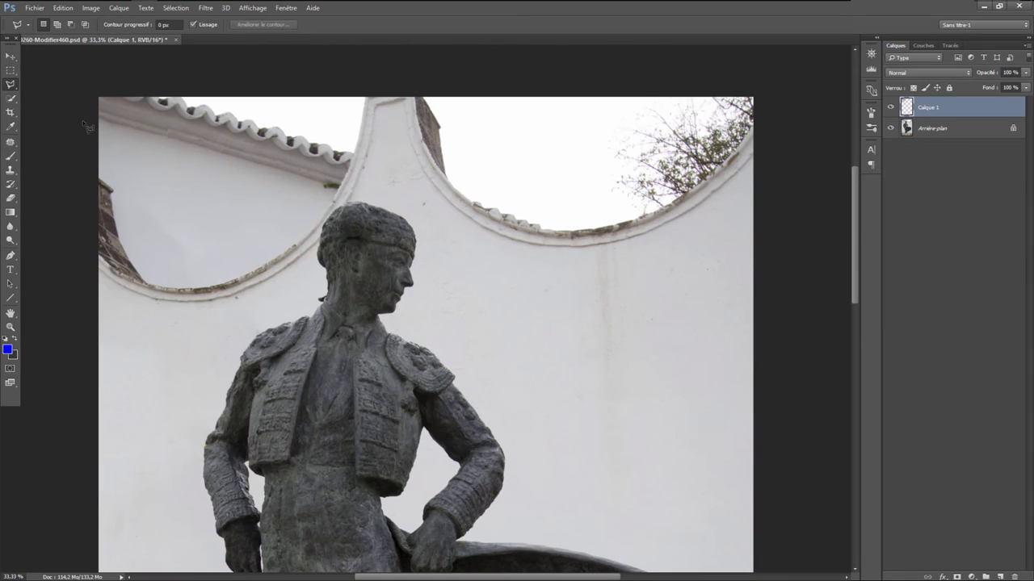
click(11, 56)
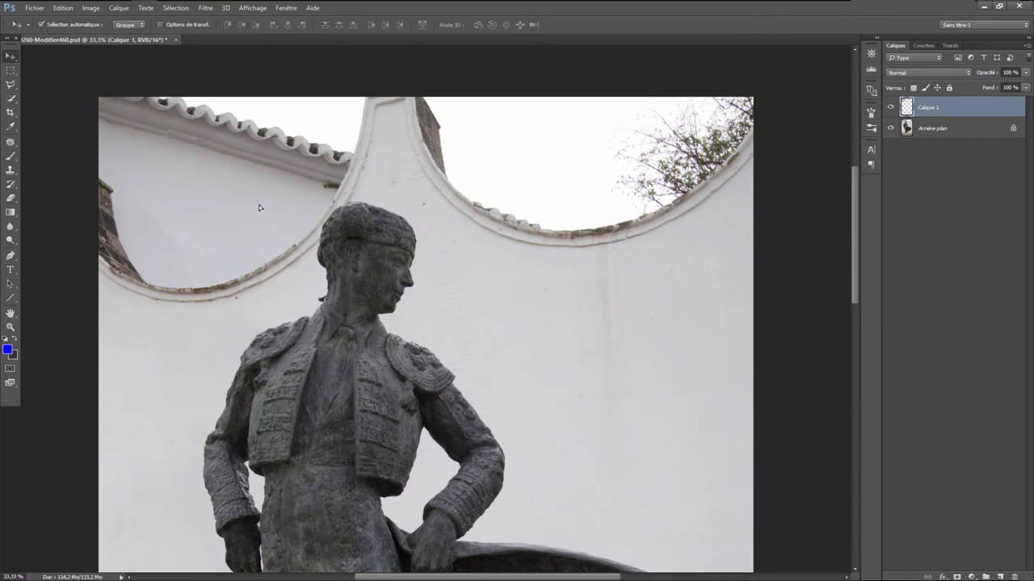
Slide the Calque 1 wall patch slightly left over the arch and zoom in to inspect
drag(259, 208, 243, 209)
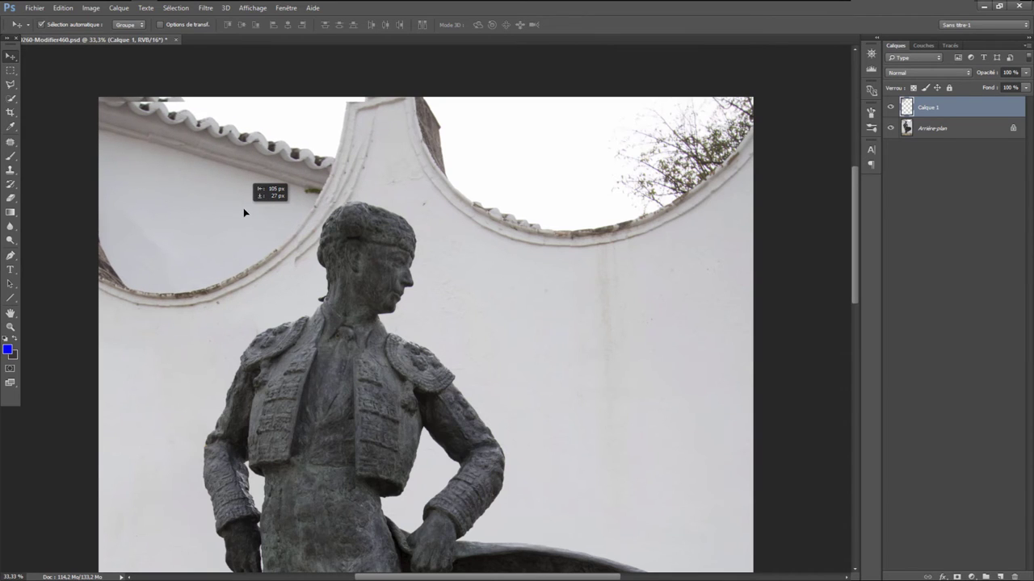
drag(243, 212, 243, 209)
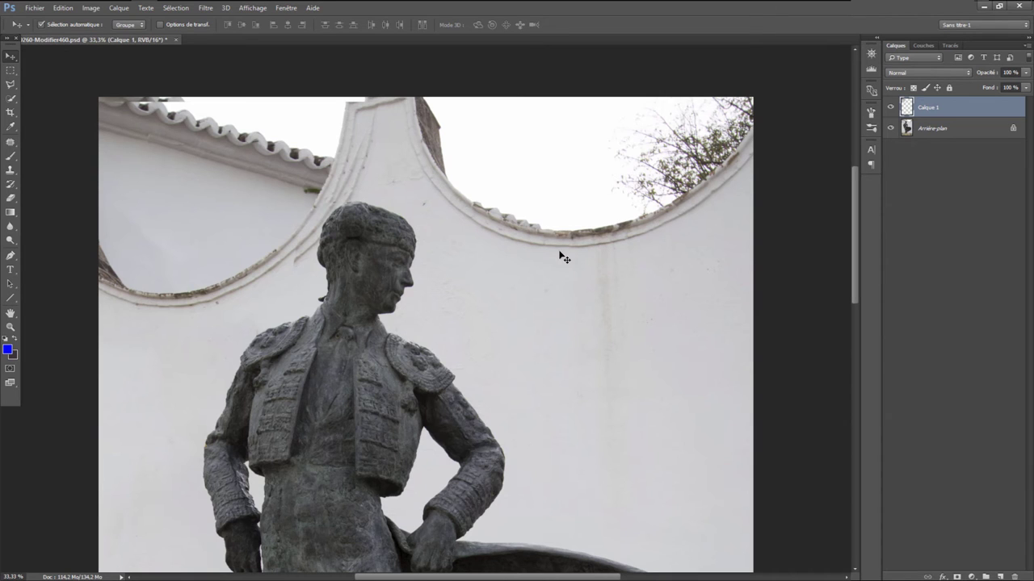
key(ctrl+plus)
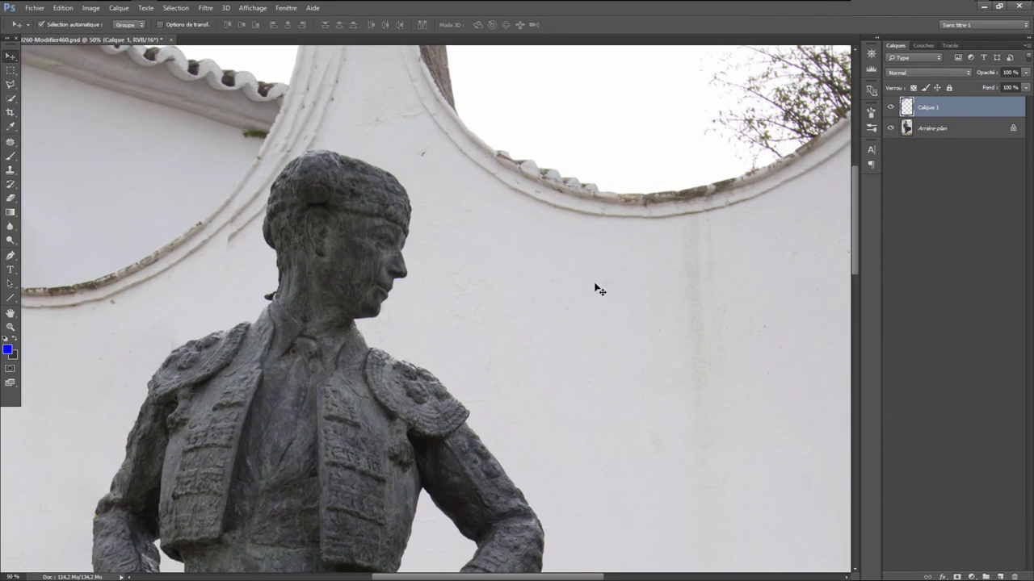
drag(557, 577, 515, 577)
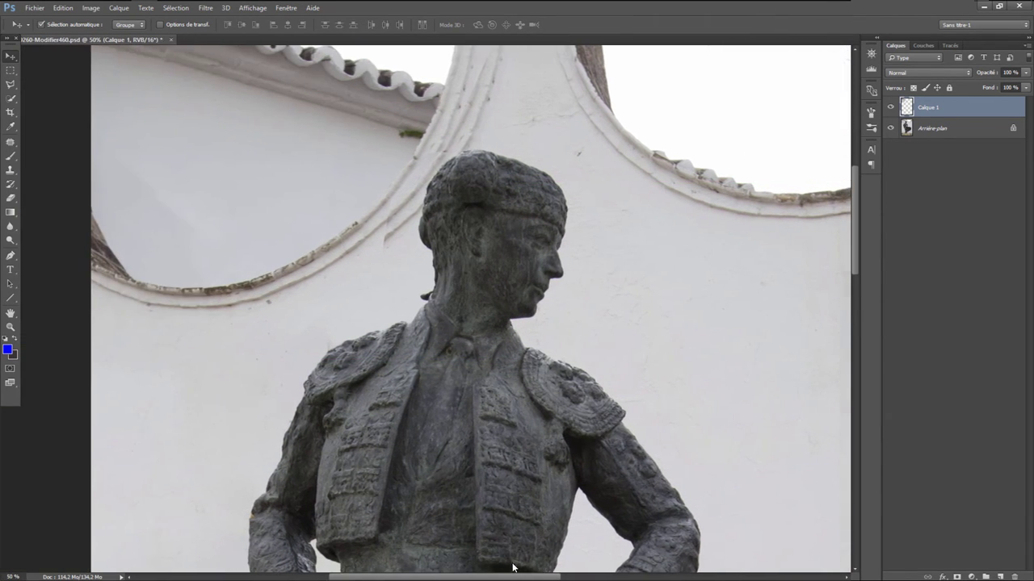
drag(856, 255, 852, 216)
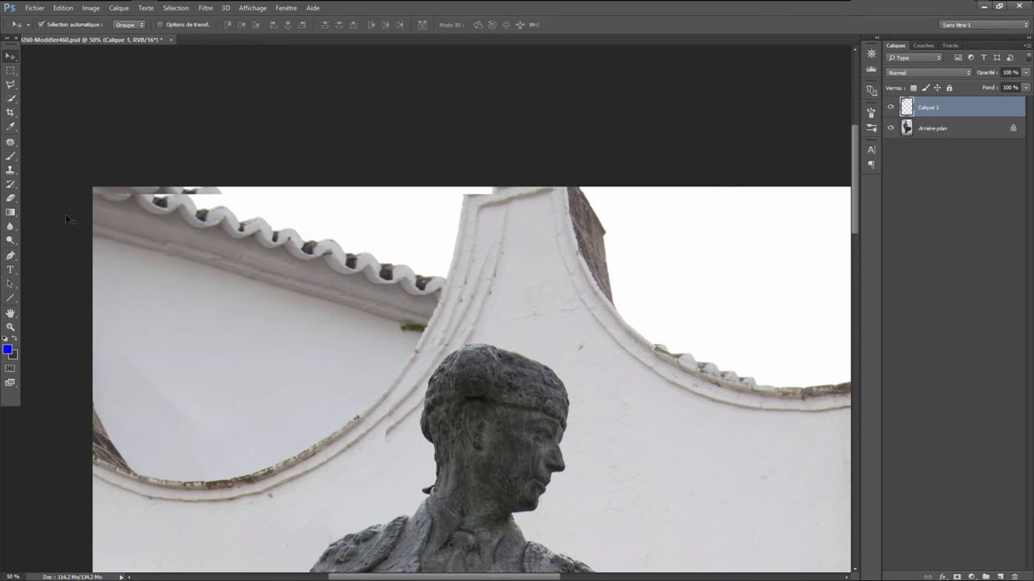
Copy a wall patch beside the head onto new layer Calque 2 and move it into position
key(l)
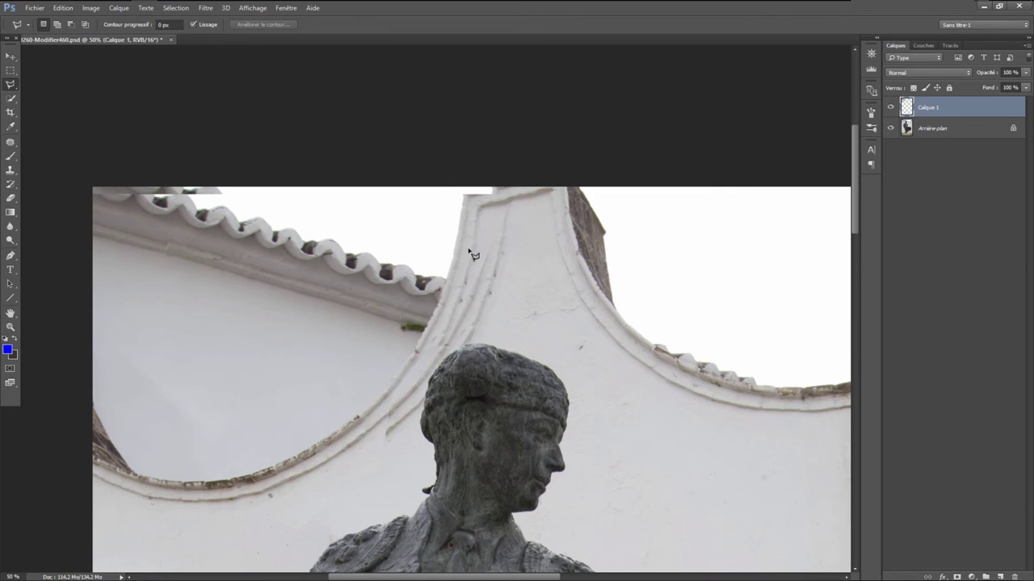
click(464, 256)
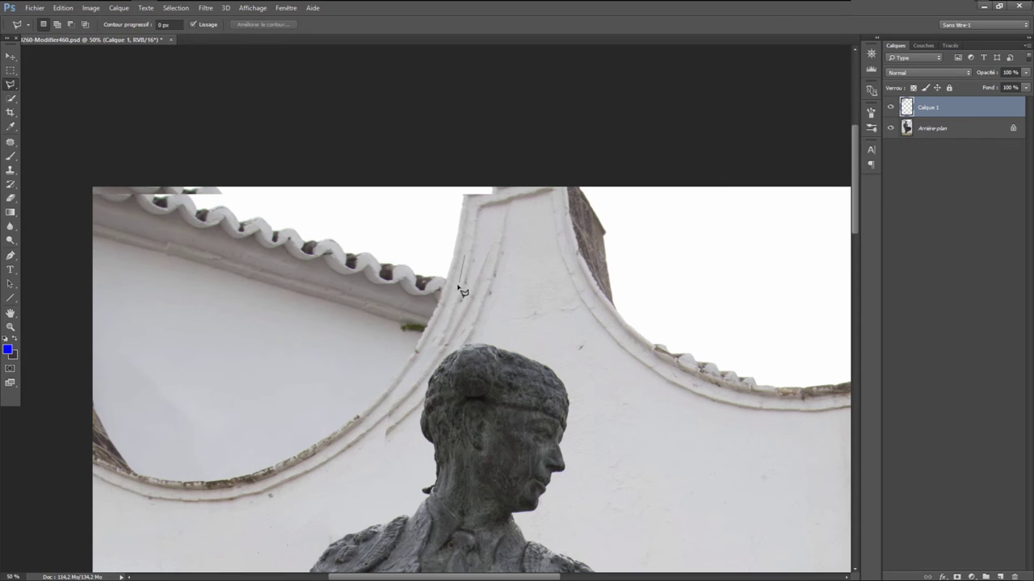
click(450, 334)
click(477, 258)
right_click(469, 275)
click(514, 363)
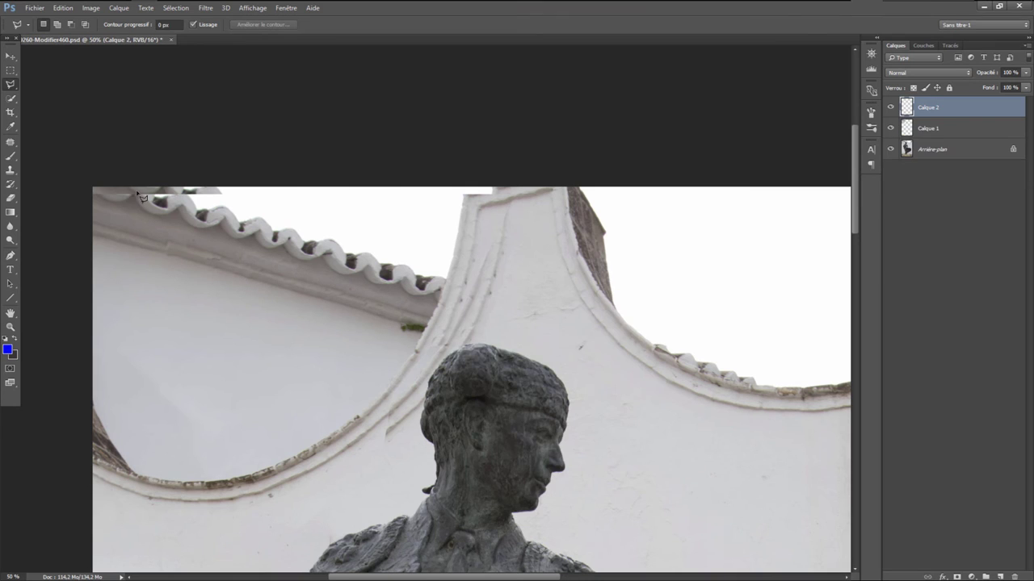
click(11, 57)
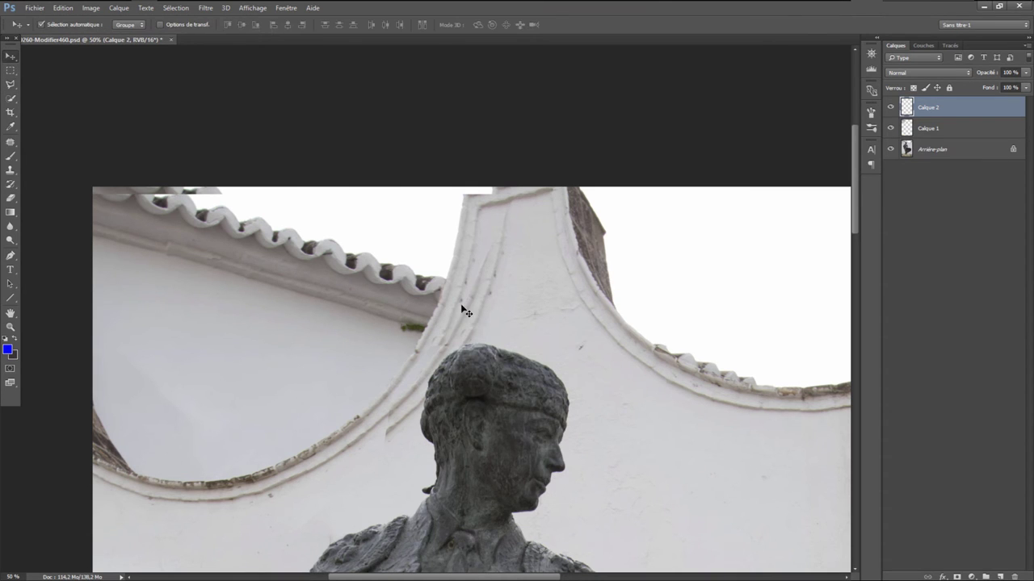
drag(466, 312, 436, 378)
Free-transform the Calque 2 patch, rotating it 12.86° to fit along the curved wall edge
click(63, 8)
mouse_move(81, 229)
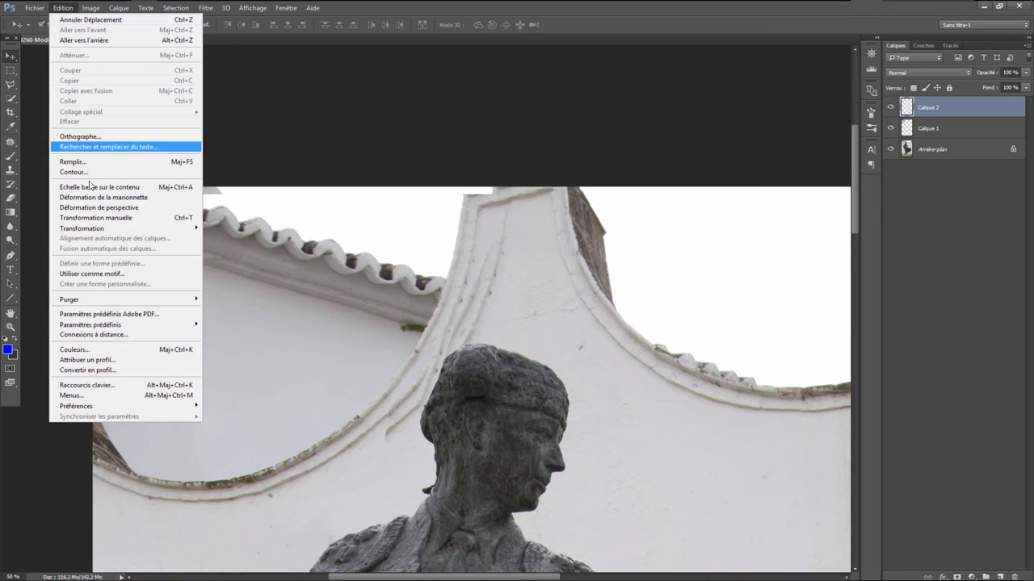
click(238, 254)
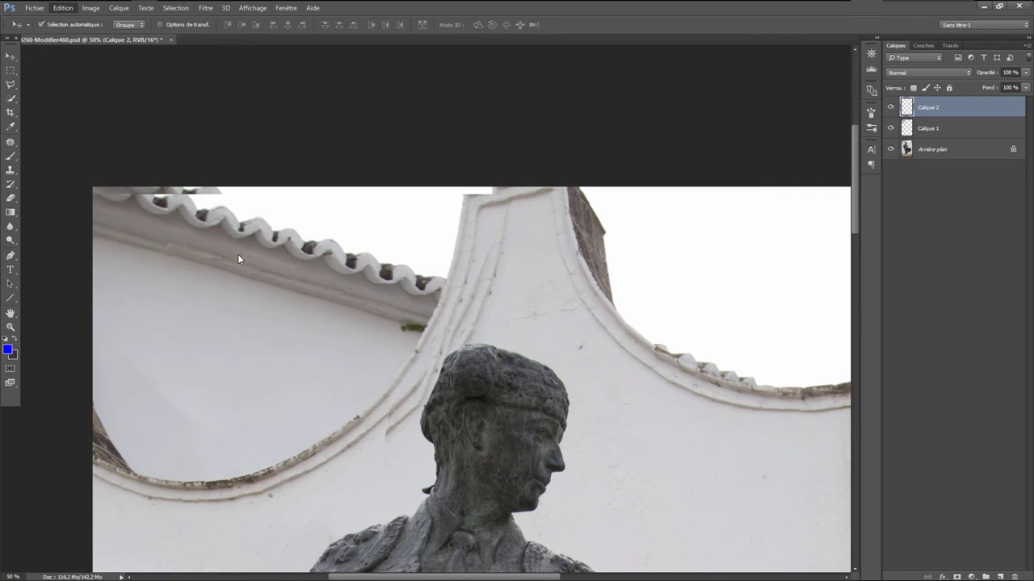
mouse_move(411, 403)
mouse_down()
mouse_move(434, 346)
mouse_move(409, 321)
mouse_up()
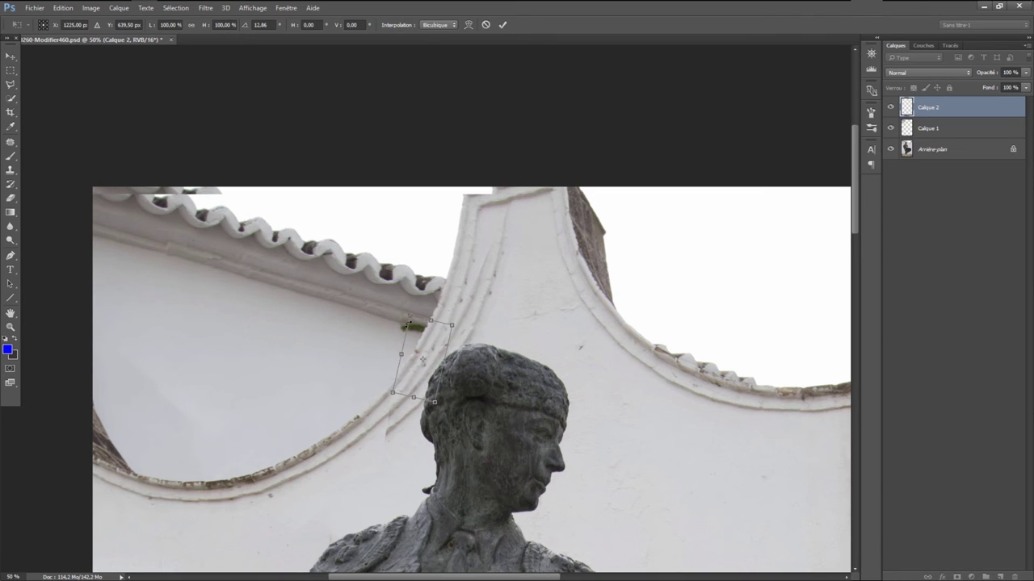
drag(438, 355, 444, 356)
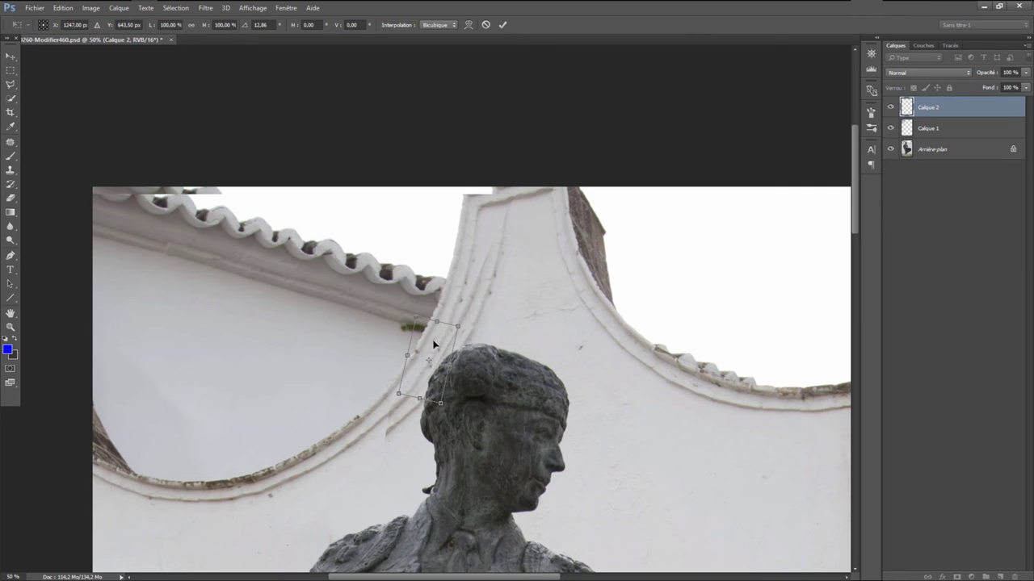
drag(435, 345, 434, 345)
drag(436, 350, 435, 356)
key(Return)
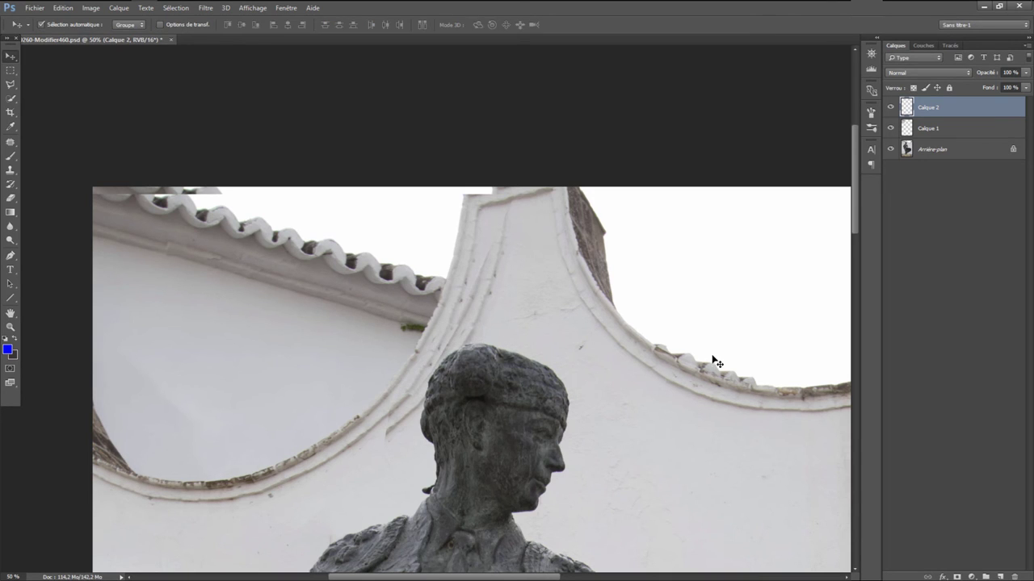
Duplicate Calque 2 as Calque 2 copie and move it further down the wall edge
right_click(947, 117)
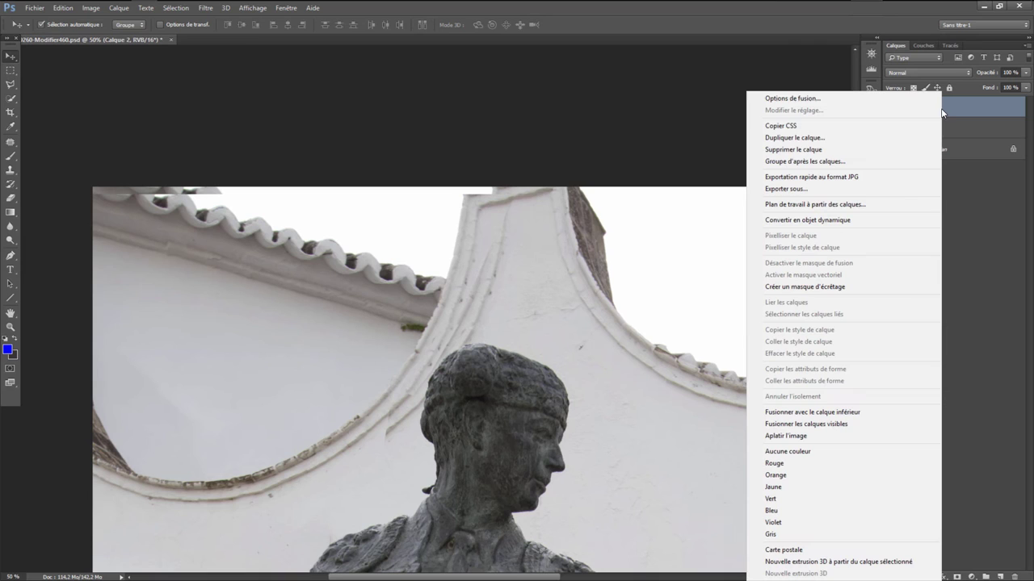
click(842, 137)
click(794, 243)
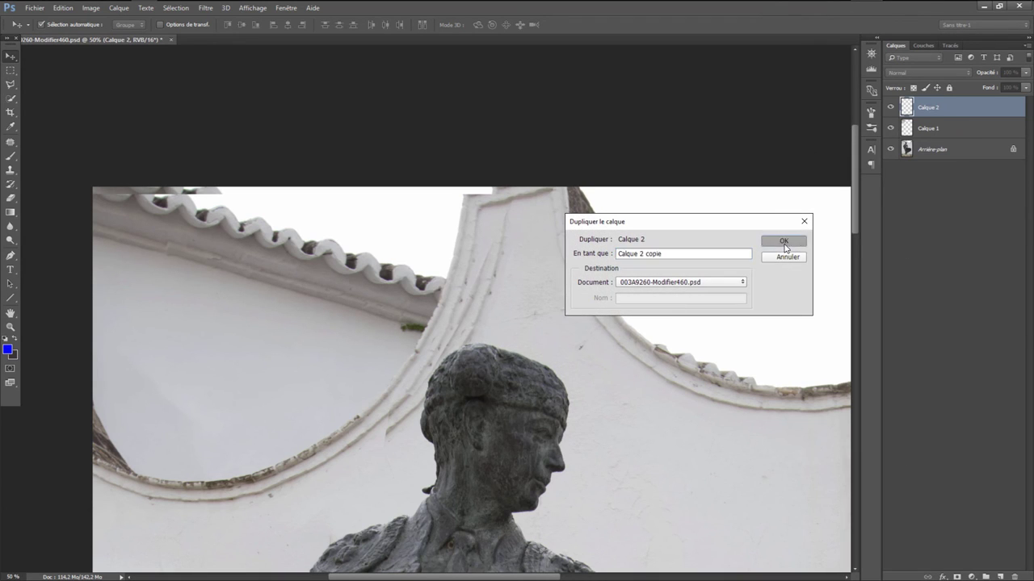
drag(436, 365, 405, 396)
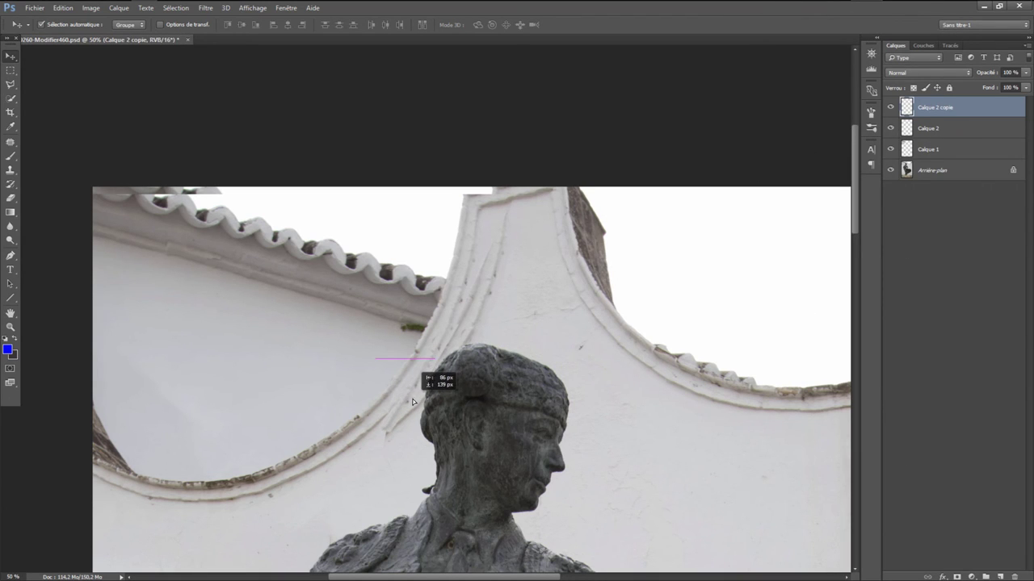
Rotate Calque 2 copie about 8° to continue the curved edge and commit it
click(63, 8)
mouse_move(82, 229)
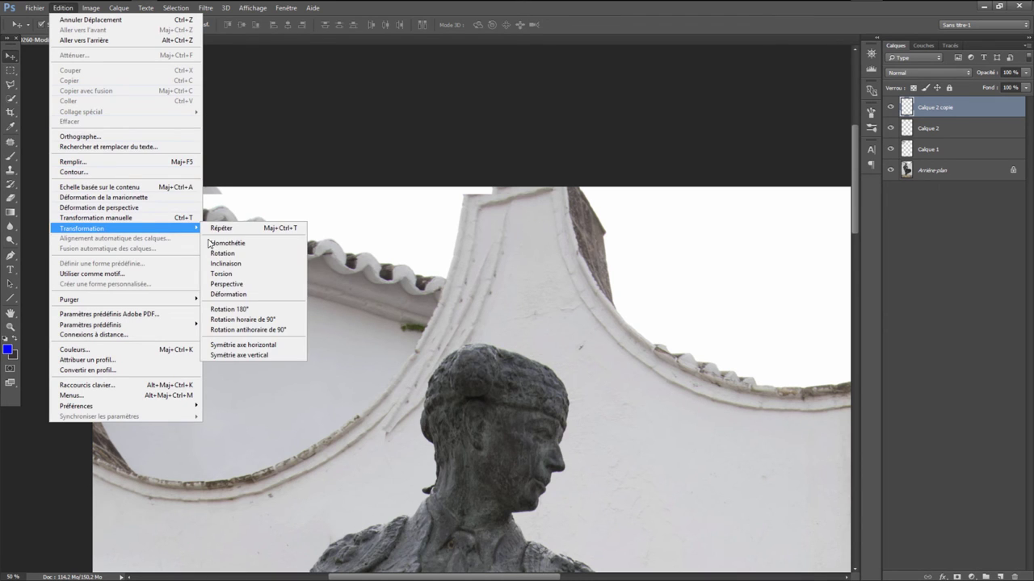
click(221, 253)
drag(373, 356, 427, 379)
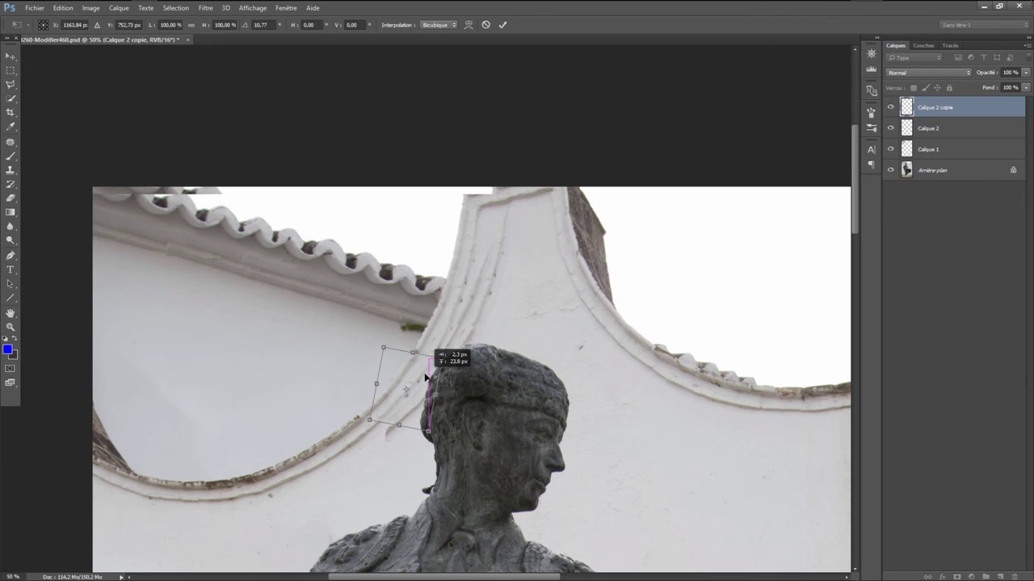
drag(382, 347, 381, 347)
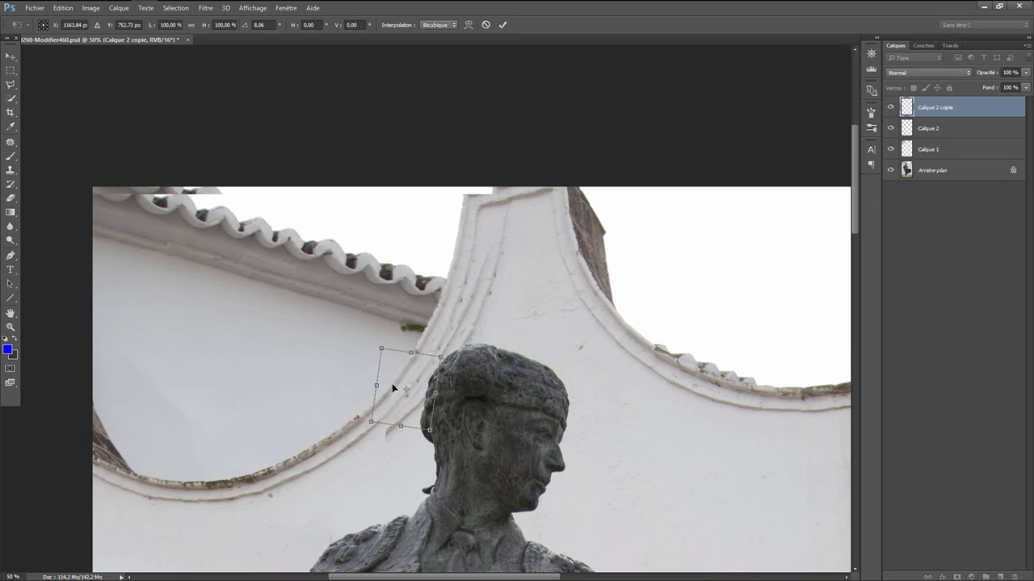
key(Return)
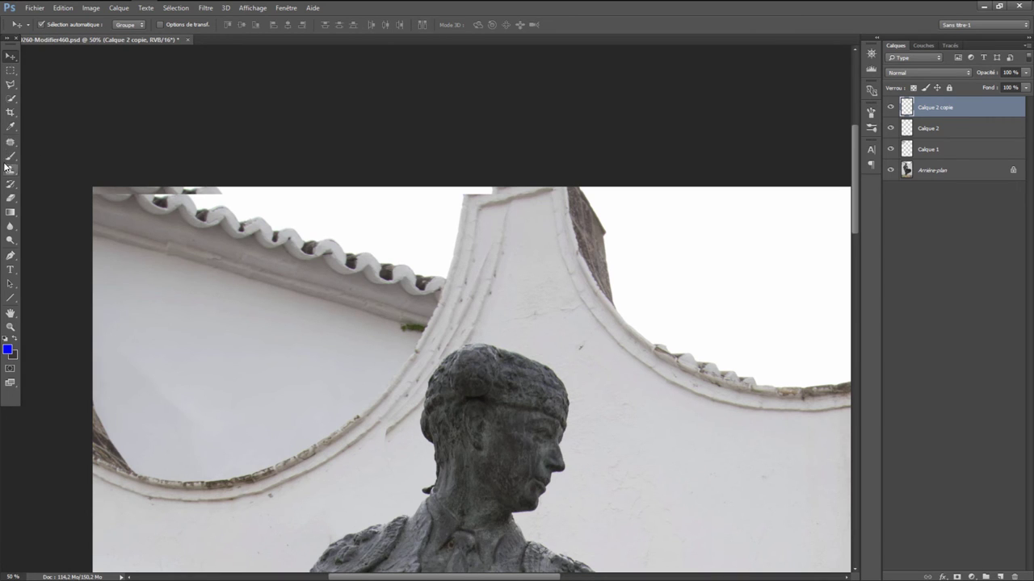
On the Arrière-plan layer, clone clean wall over marks beside the head and curved edge
click(925, 173)
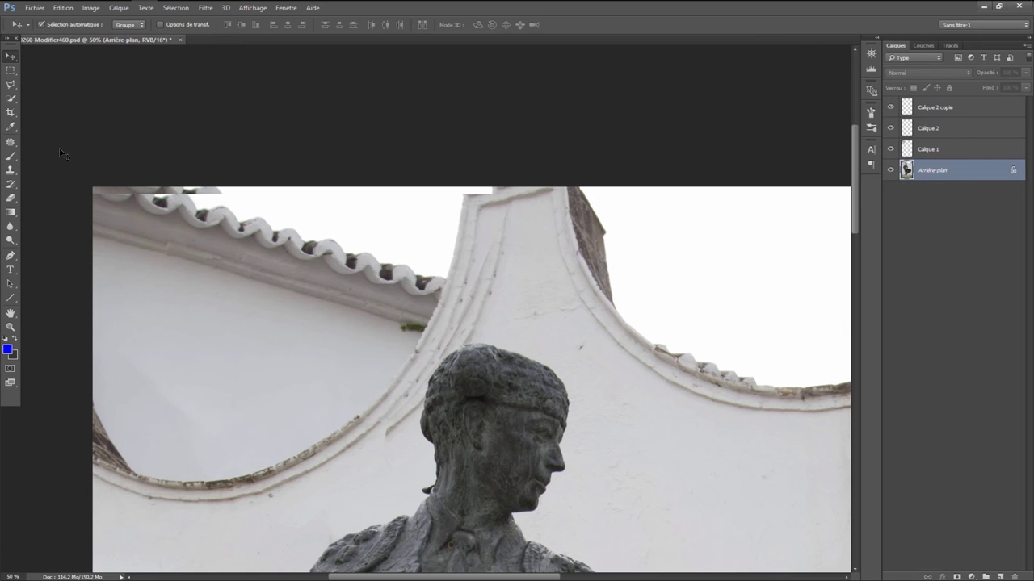
click(10, 170)
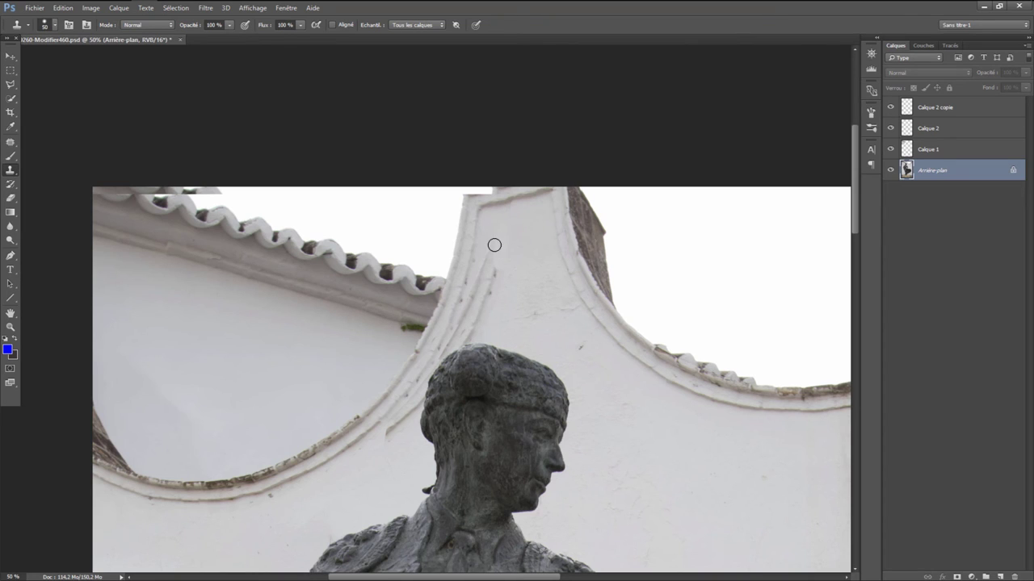
mouse_move(482, 269)
mouse_down()
mouse_move(498, 287)
mouse_move(461, 338)
mouse_move(503, 300)
mouse_up()
alt+click(518, 246)
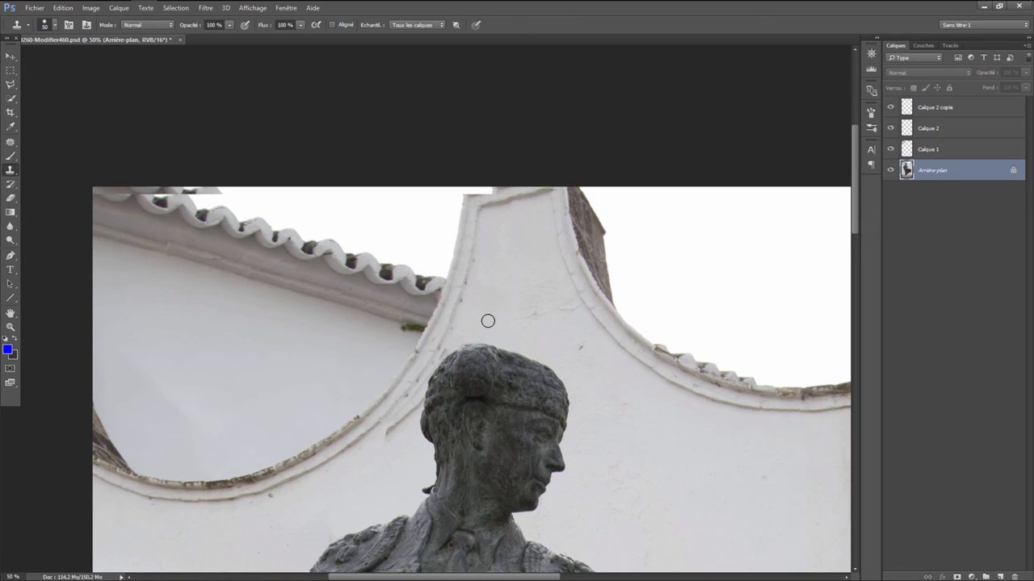
drag(447, 348, 445, 341)
drag(391, 429, 402, 433)
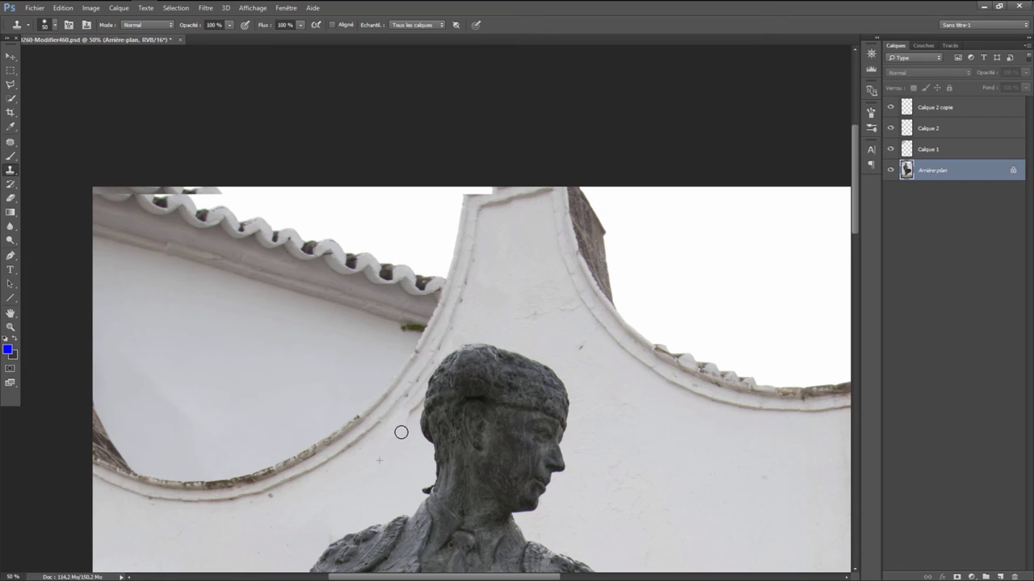
mouse_move(410, 408)
mouse_down()
mouse_move(415, 401)
mouse_move(409, 414)
mouse_up()
At 100% zoom with a 15 px brush, clone wall along the head's left edge
key(ctrl+1)
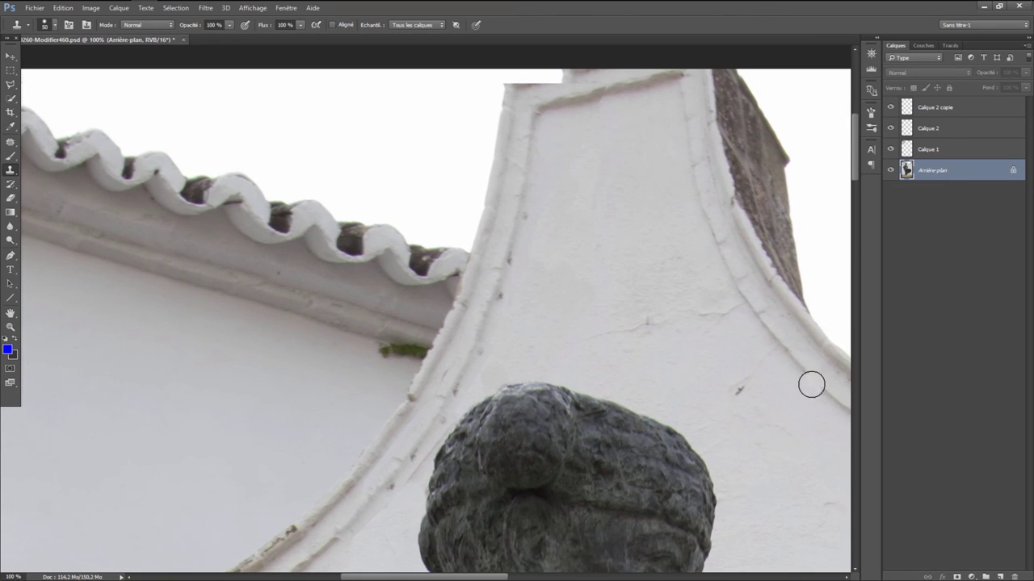
drag(854, 176, 852, 200)
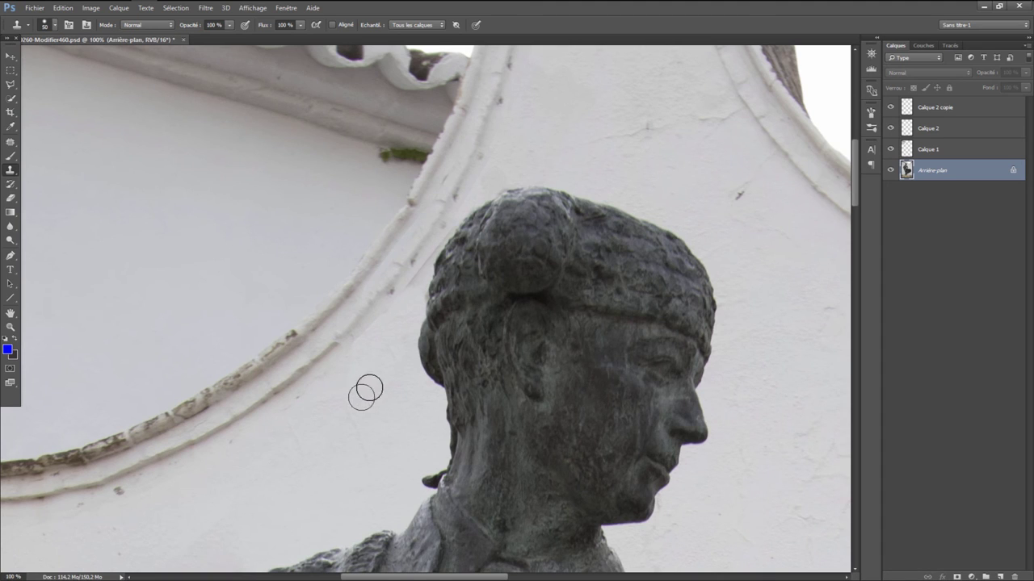
right_click(376, 374)
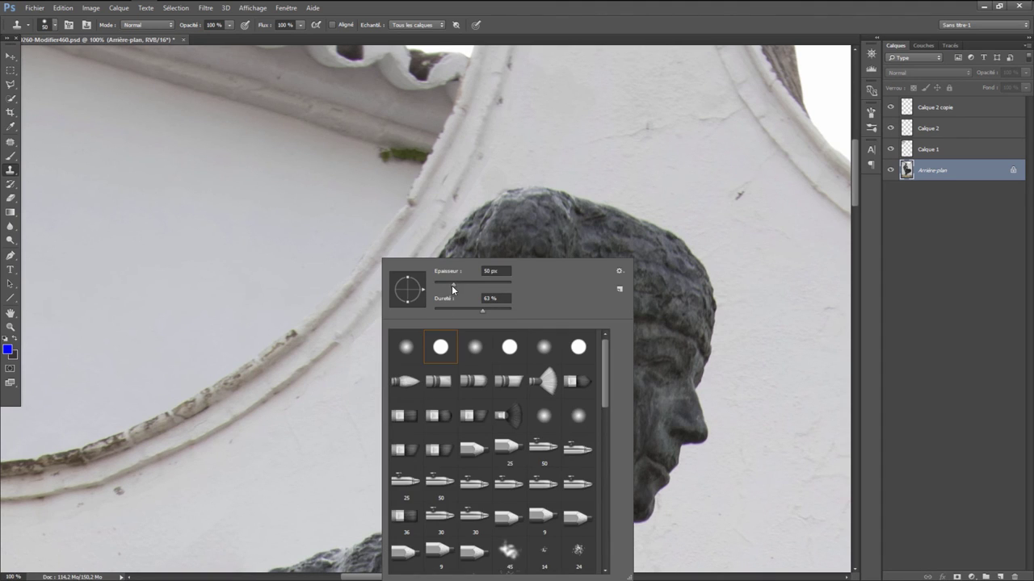
text(15)
key(Return)
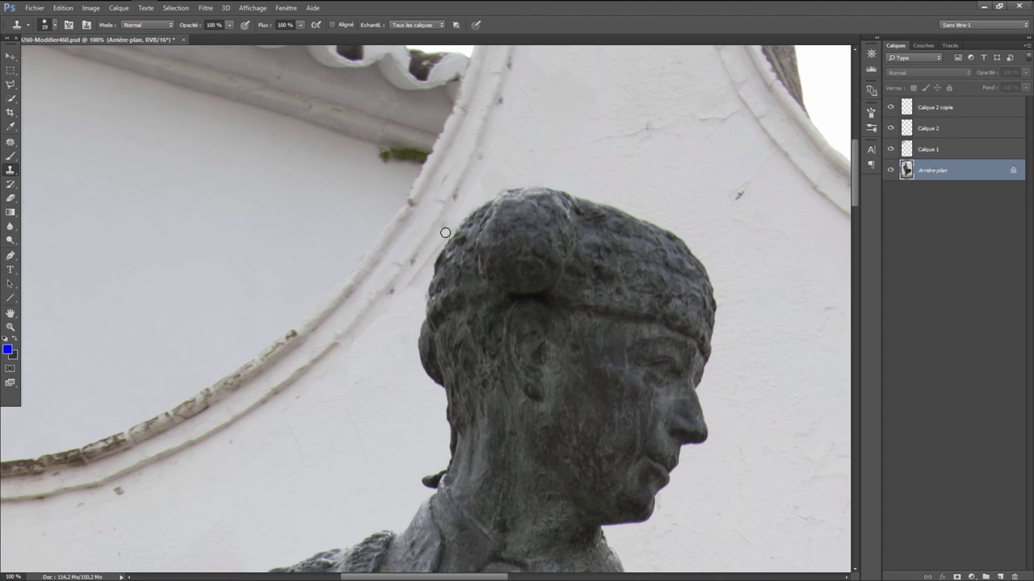
drag(438, 244, 403, 296)
click(948, 110)
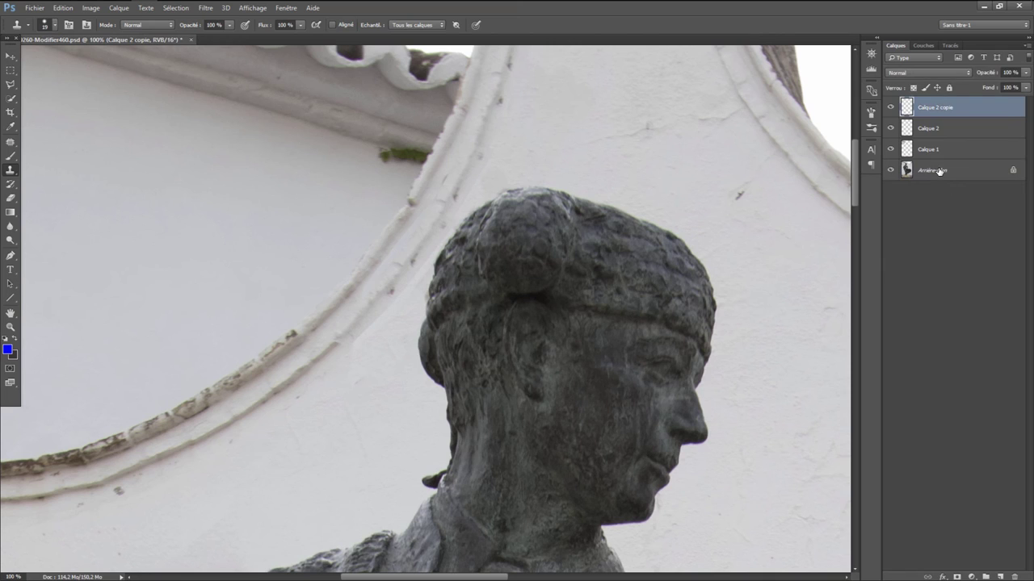
Merge all visible layers into one, then test the Patch tool on small wall spots
shift+click(940, 170)
right_click(937, 167)
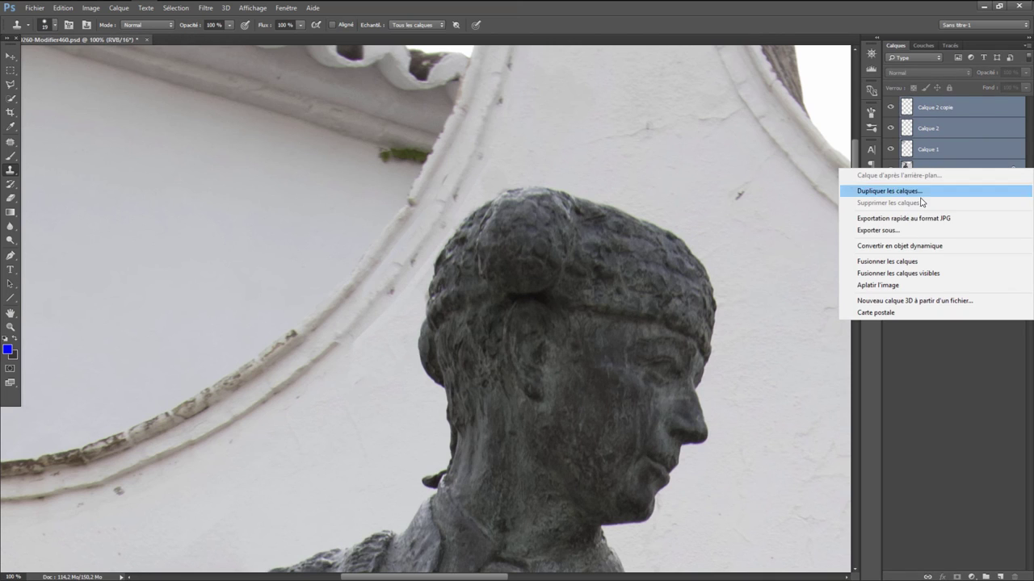
click(887, 261)
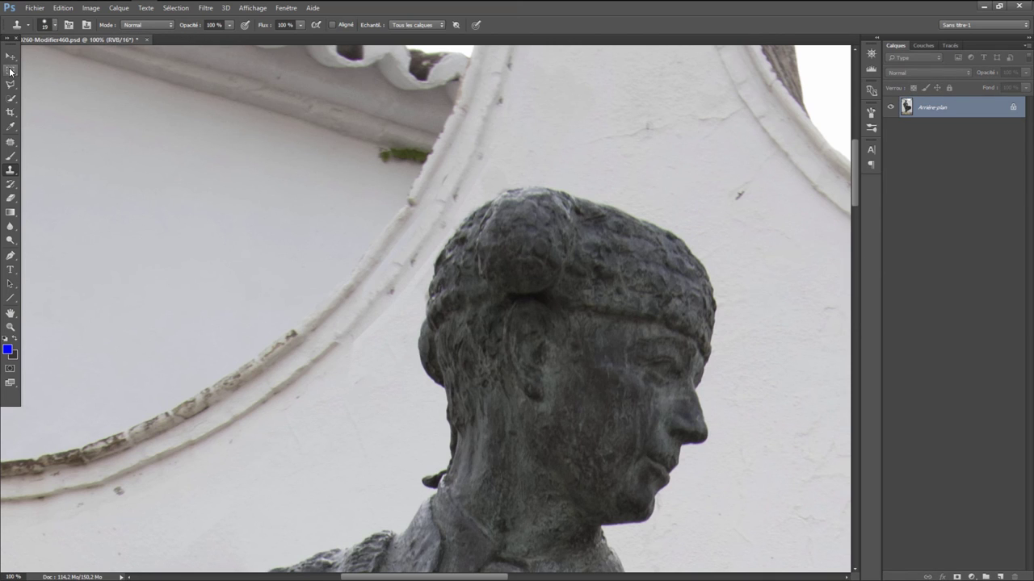
click(10, 142)
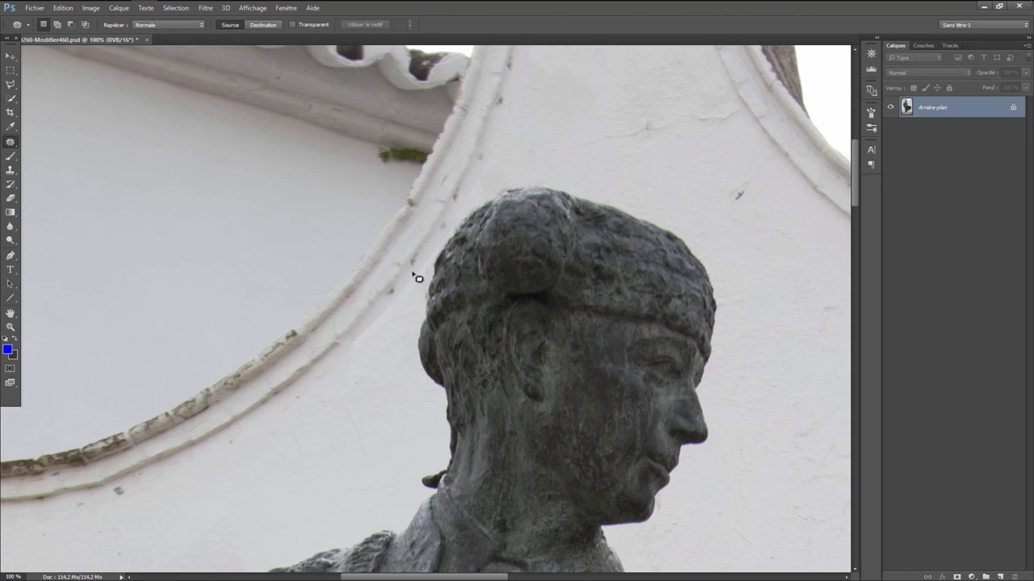
mouse_move(436, 239)
mouse_down()
mouse_move(353, 339)
mouse_move(377, 347)
mouse_move(431, 273)
mouse_up()
click(345, 353)
mouse_move(401, 291)
mouse_down()
mouse_move(393, 302)
mouse_move(411, 297)
mouse_move(396, 297)
mouse_up()
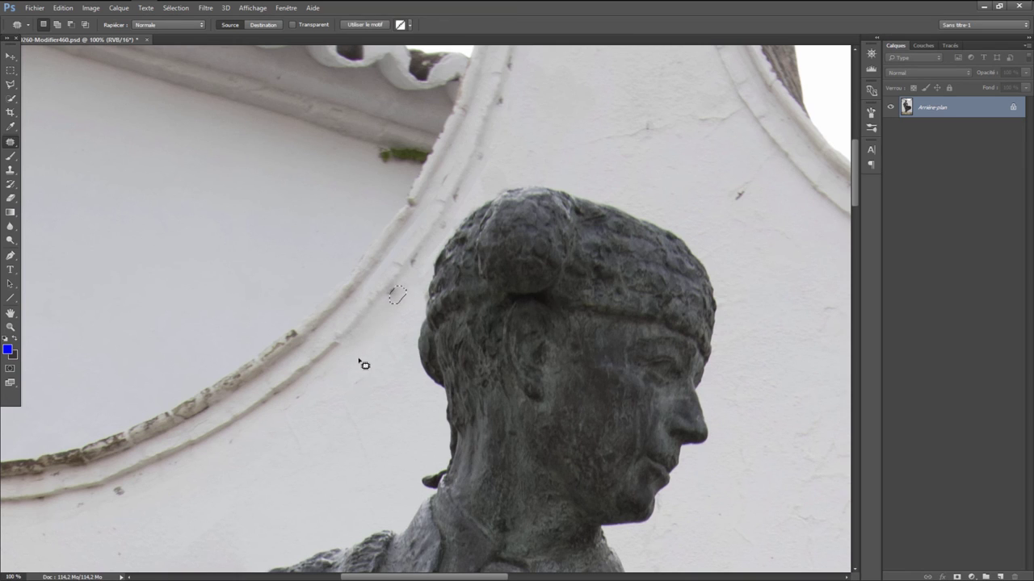
key(ctrl+d)
Quit Photoshop, saving changes to 003A9260-Modifier460.psd
scroll(357, 362, down, 1)
scroll(356, 363, down, 2)
scroll(356, 362, down, 1)
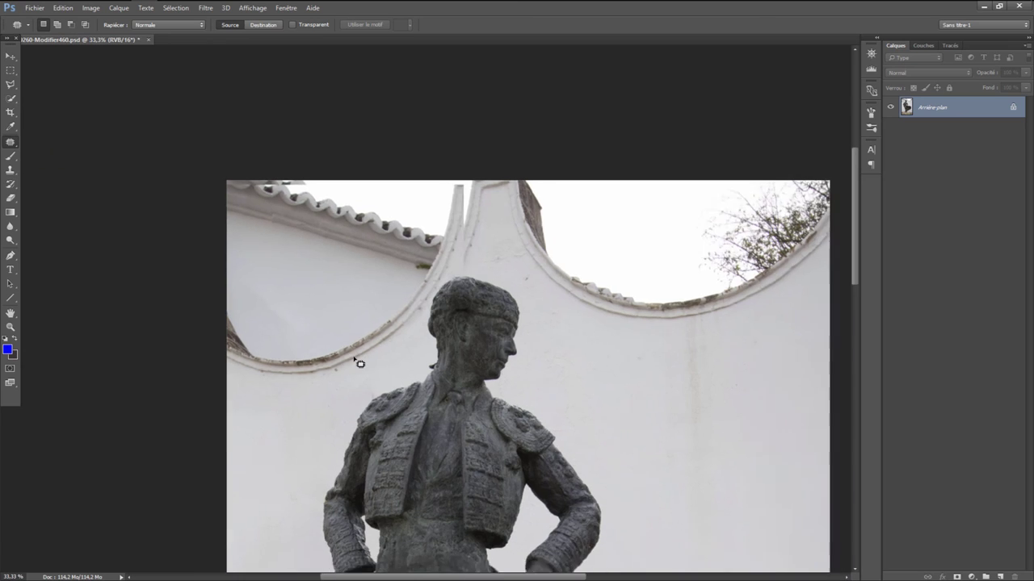
scroll(359, 364, down, 1)
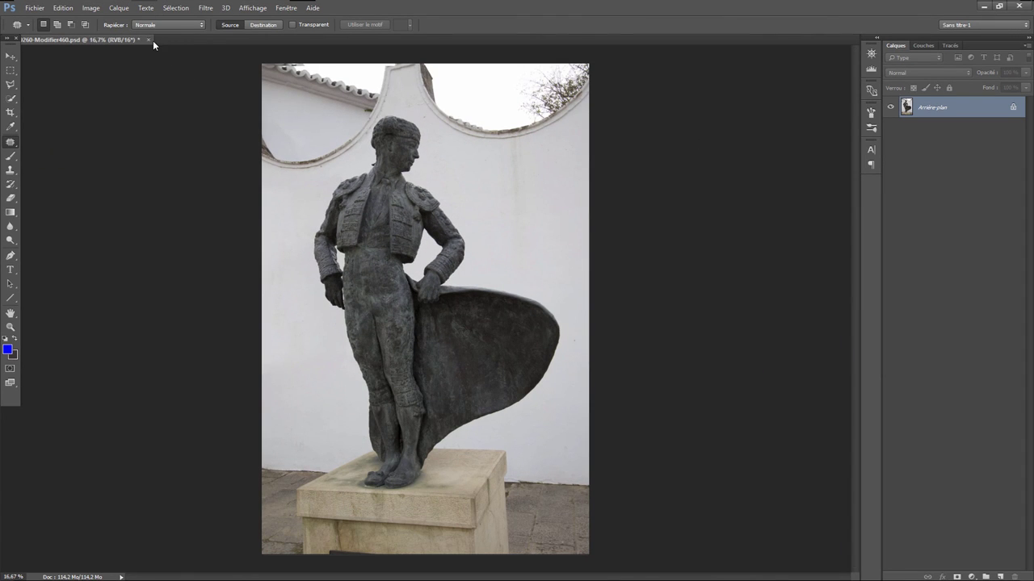
key(ctrl+q)
key(Return)
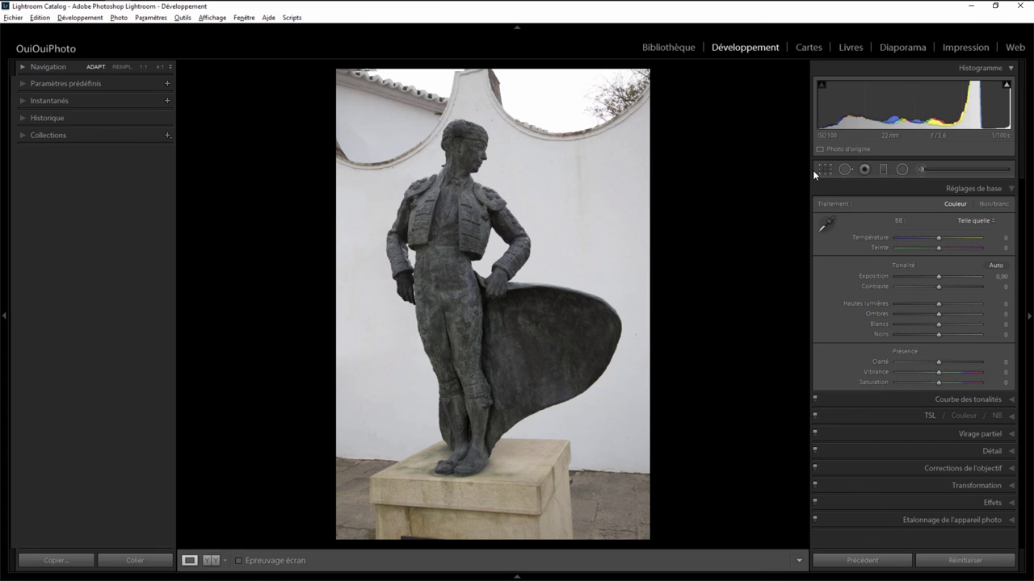
Rotate the crop frame slightly to straighten the statue photo and apply the crop
click(823, 170)
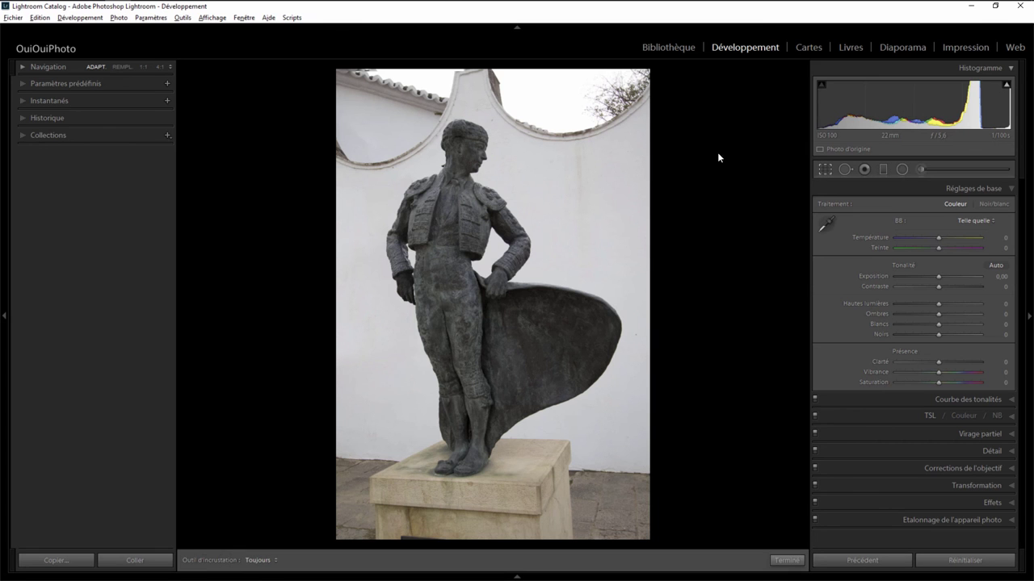
drag(334, 71, 336, 73)
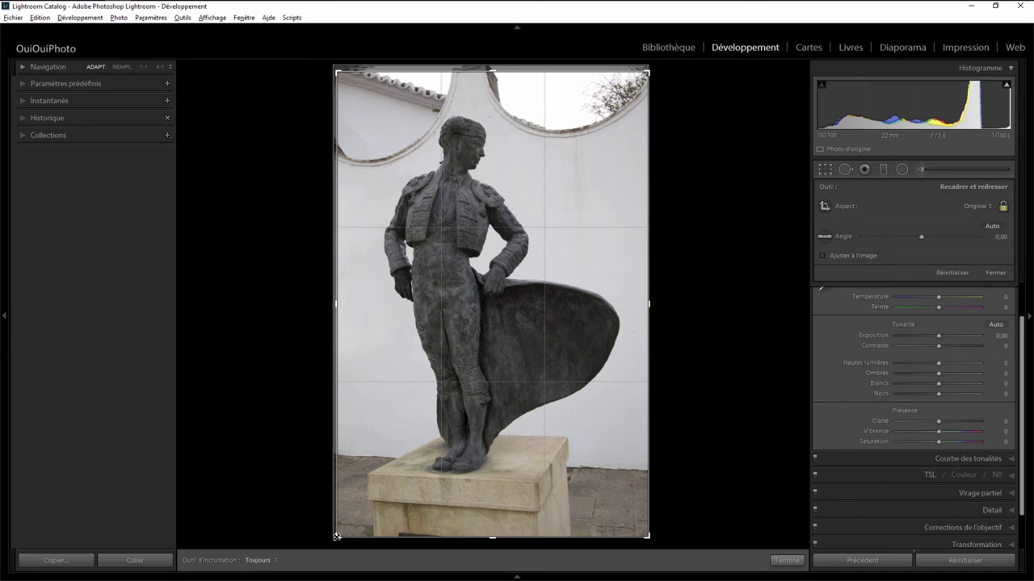
drag(337, 535, 341, 534)
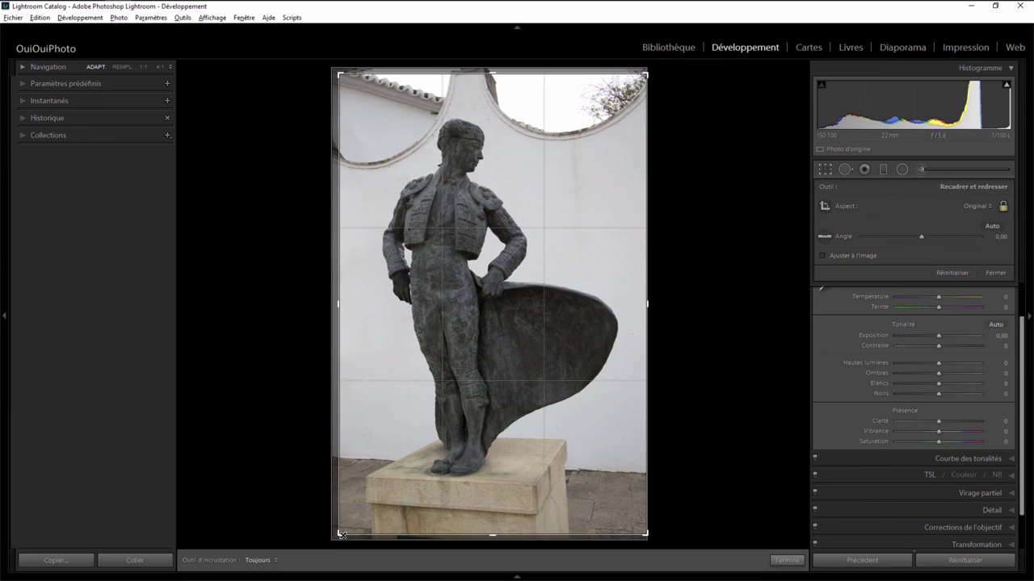
key(Return)
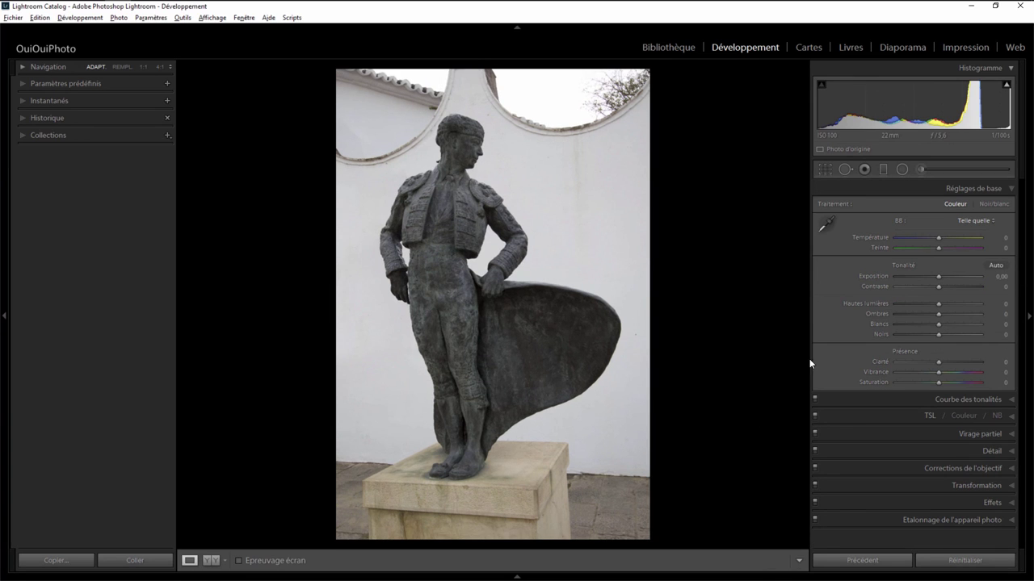
Convert the photo to black and white with Clarté +32 and a −16 vignette
click(995, 204)
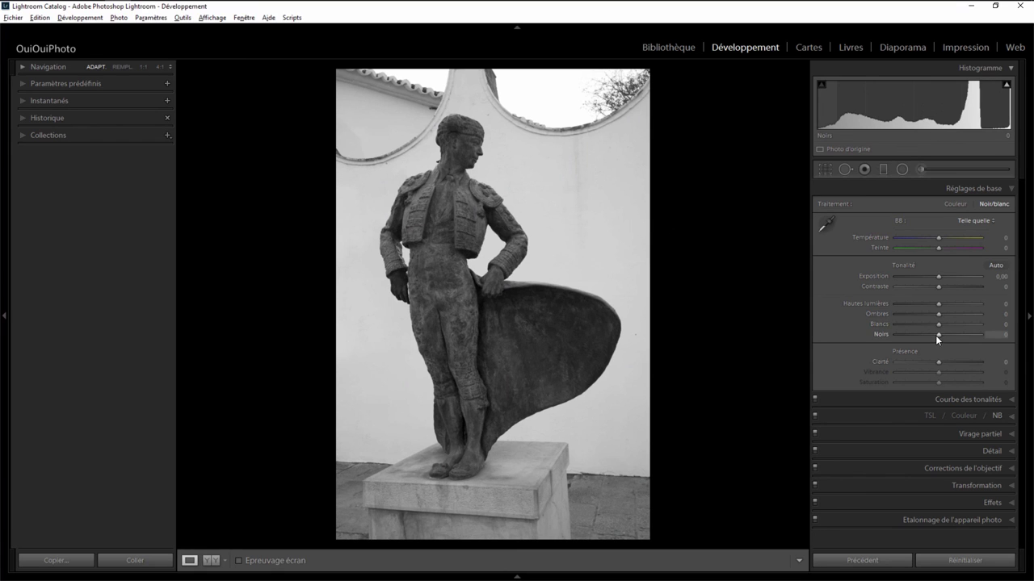
drag(940, 361, 951, 363)
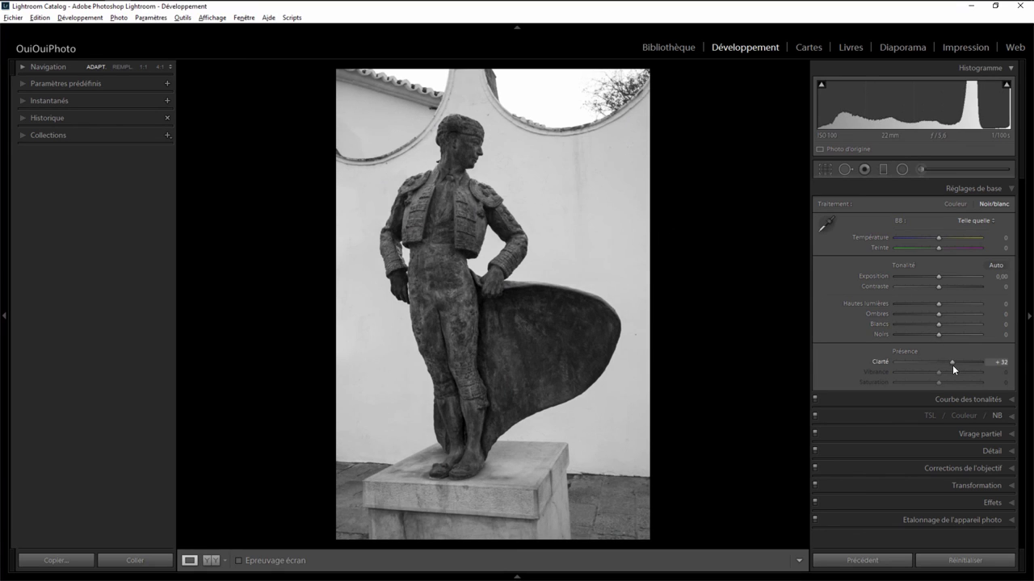
click(1014, 504)
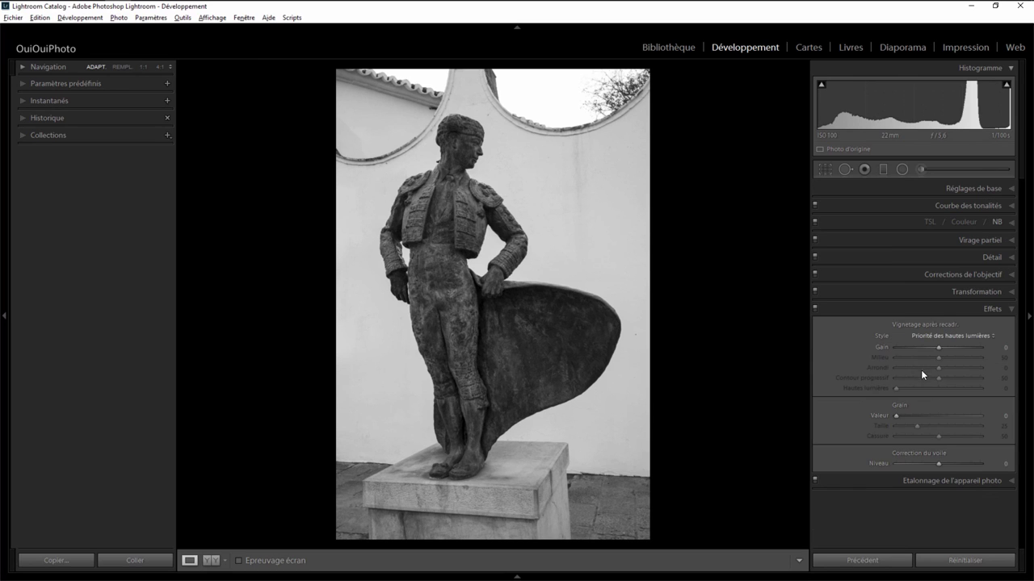
drag(938, 347, 931, 347)
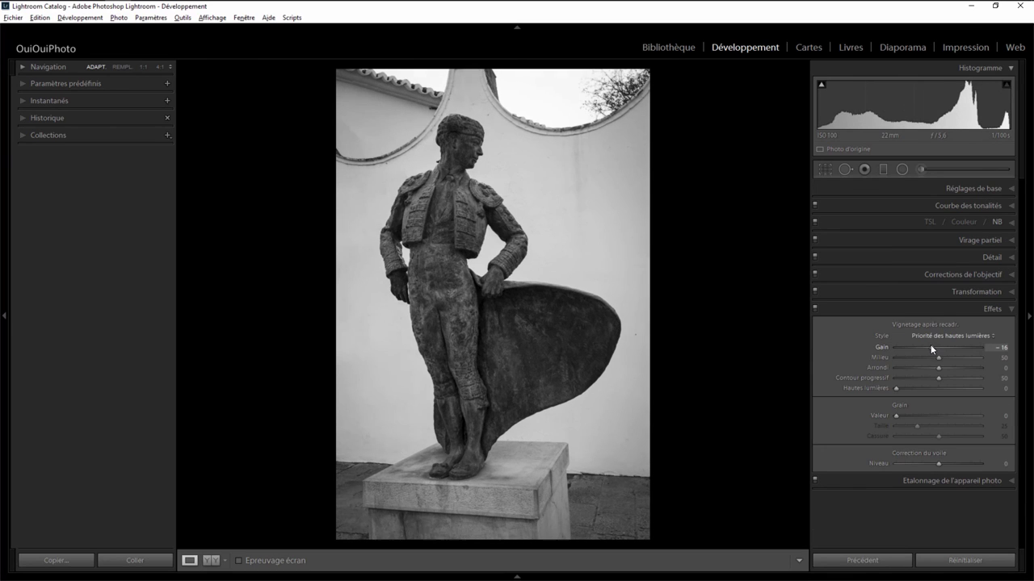
Set the basic tones: Noirs −16, Ombres +50, Blancs +46 and Contraste +32
click(1013, 190)
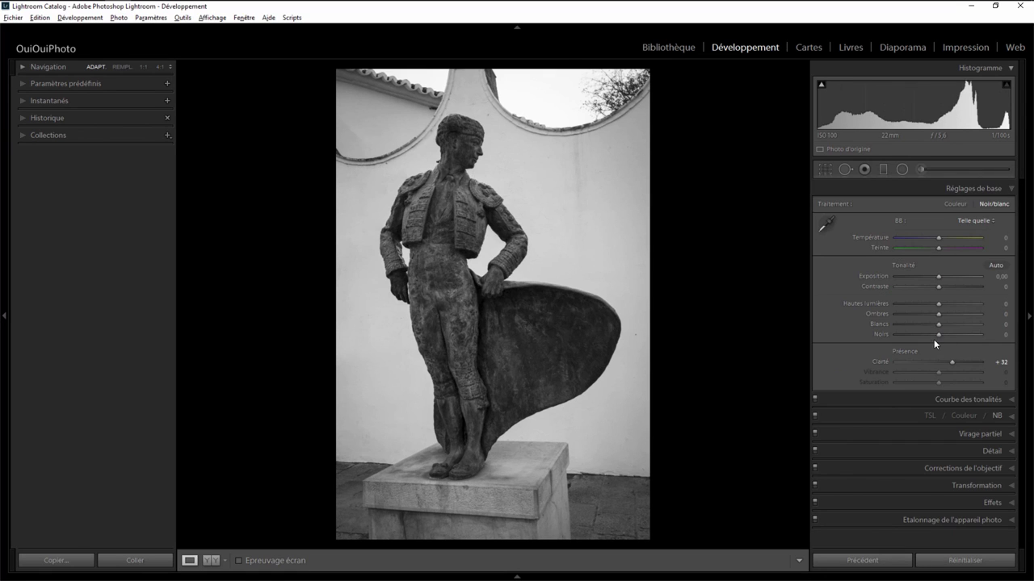
click(930, 335)
drag(939, 316, 949, 318)
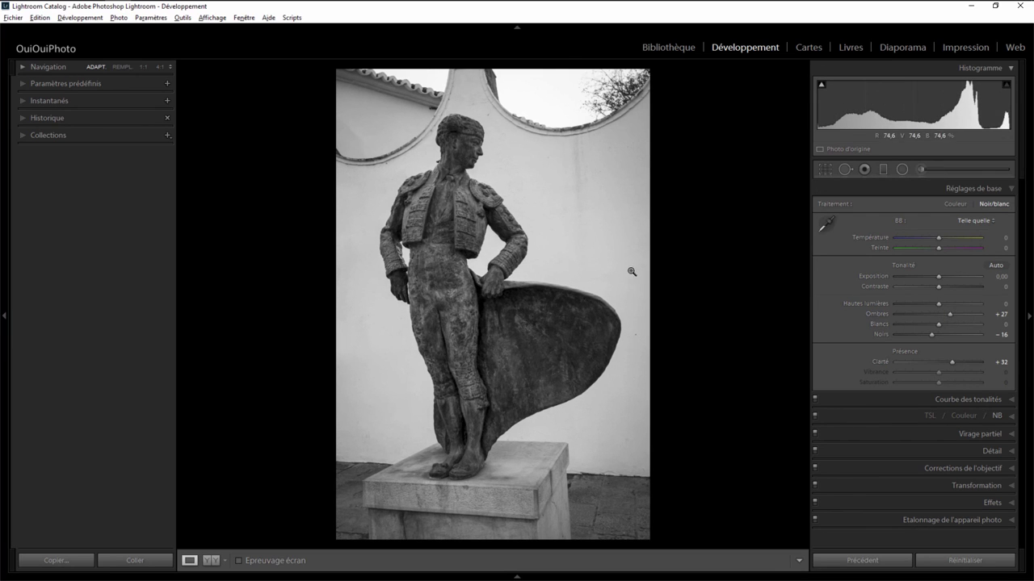
drag(939, 324, 956, 324)
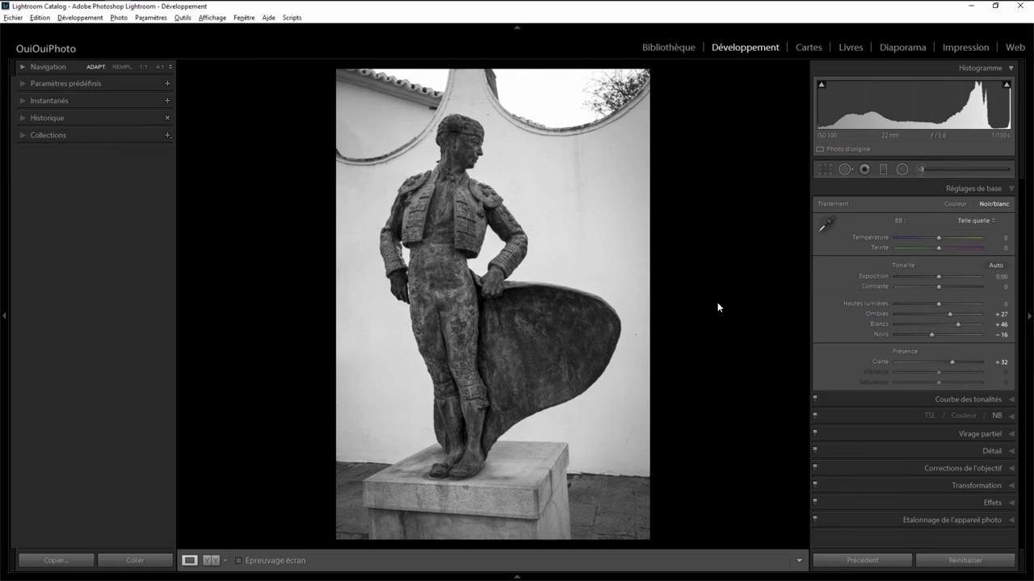
mouse_move(939, 288)
mouse_down()
mouse_move(952, 287)
mouse_move(941, 288)
mouse_move(958, 316)
mouse_move(953, 287)
mouse_up()
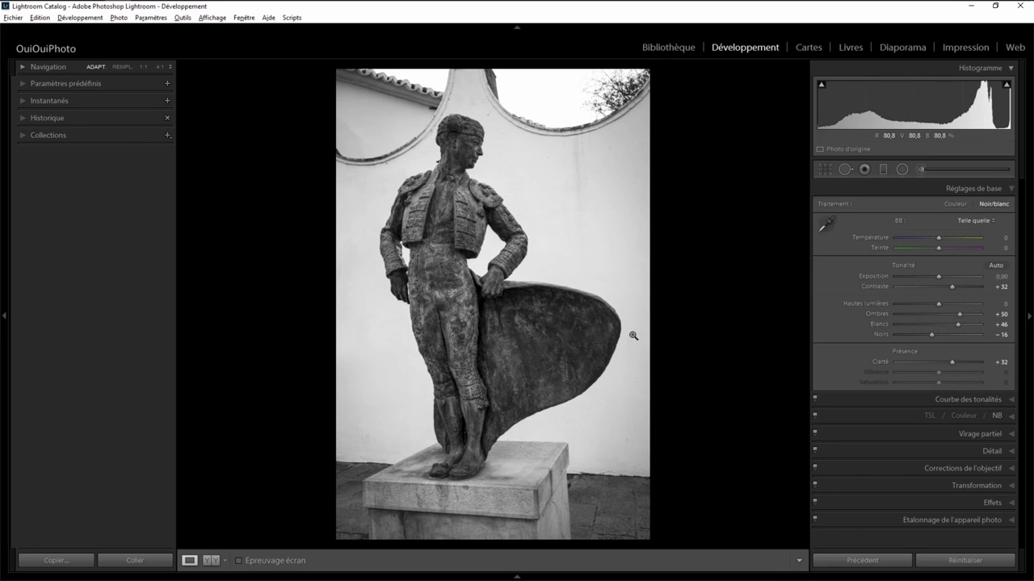
Inspect the colour CR2 original at 1:1 around the XL poster, then reselect the edited PSD
click(517, 578)
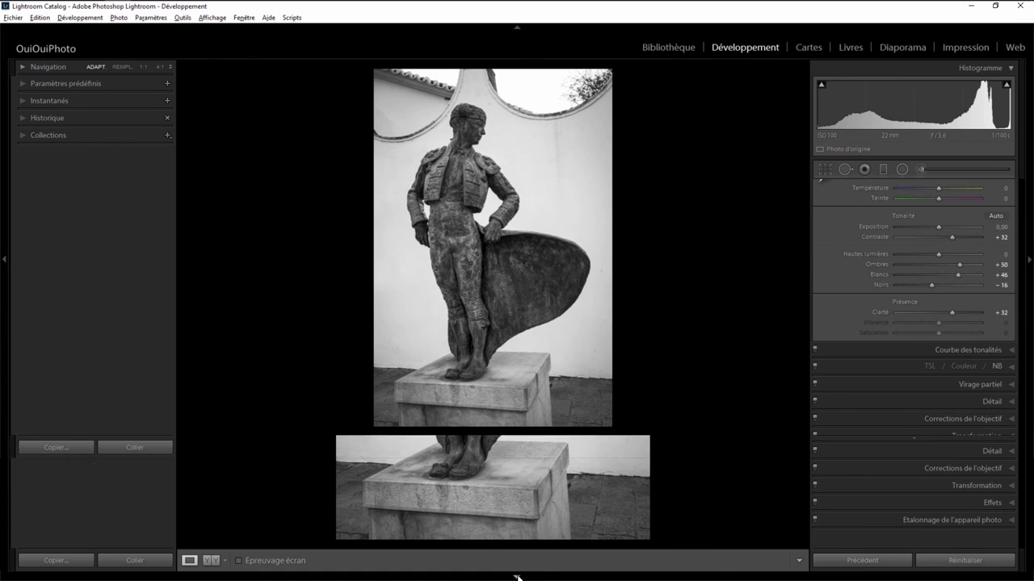
click(602, 514)
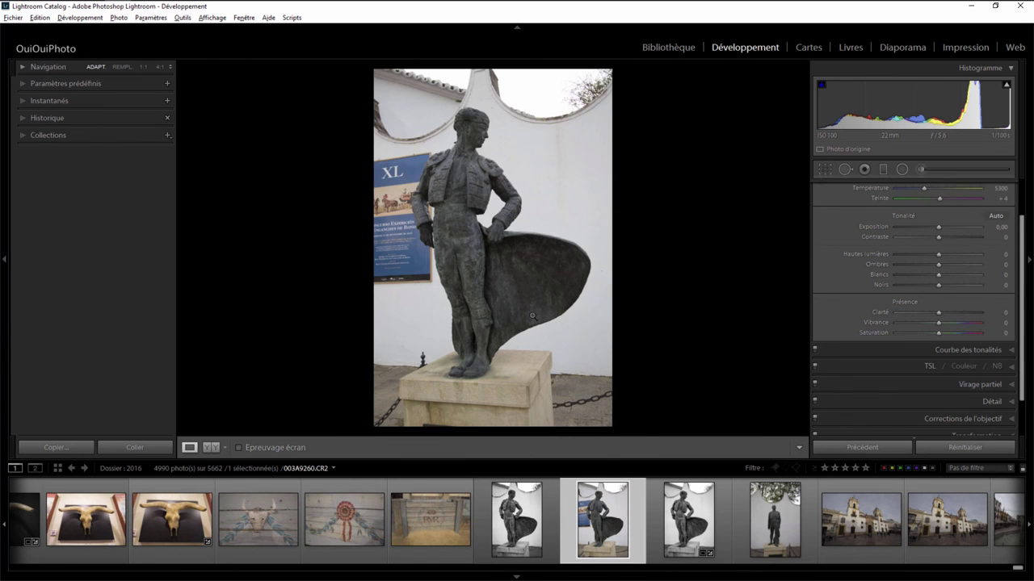
click(465, 122)
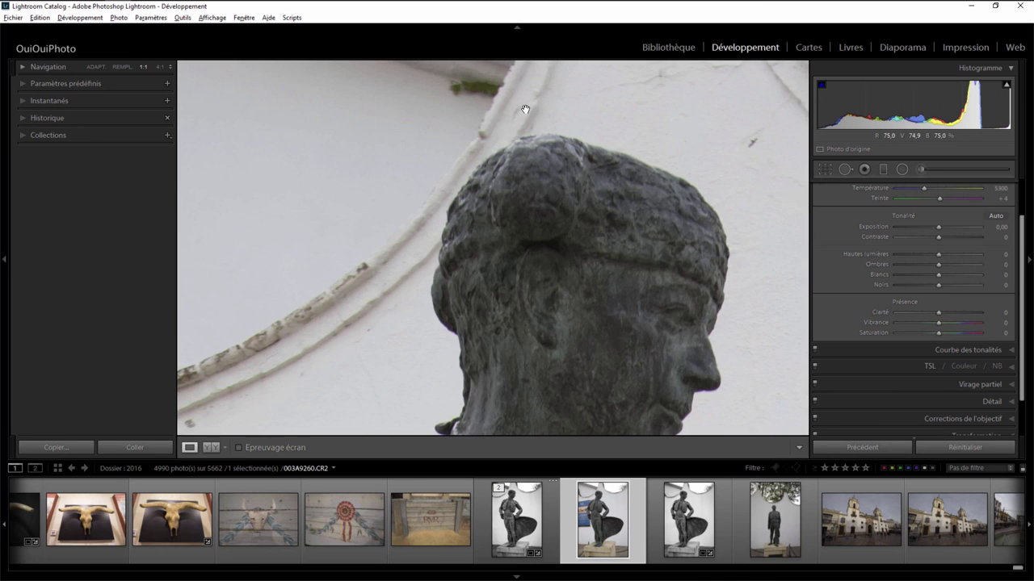
drag(472, 259, 542, 200)
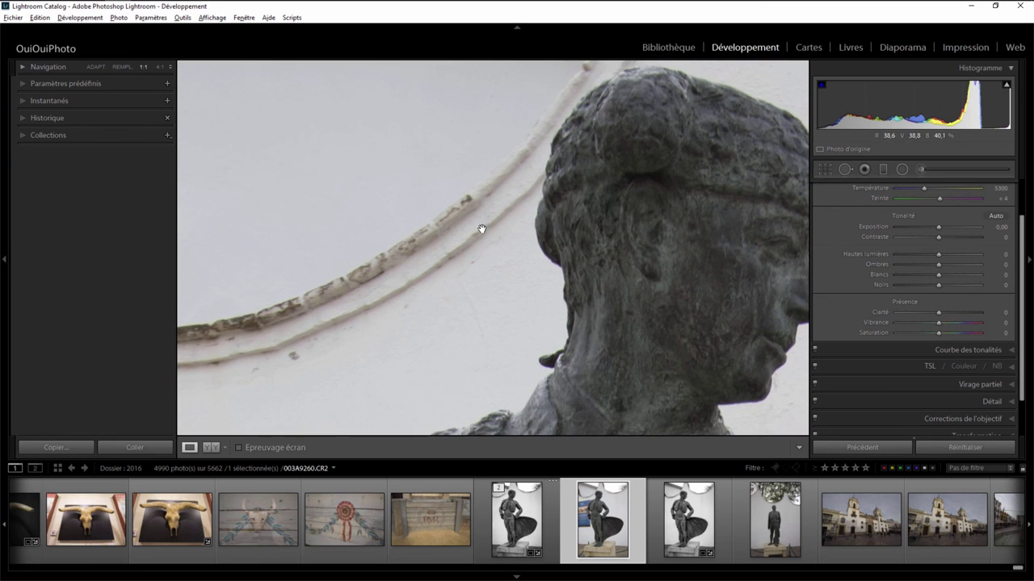
drag(561, 159, 434, 305)
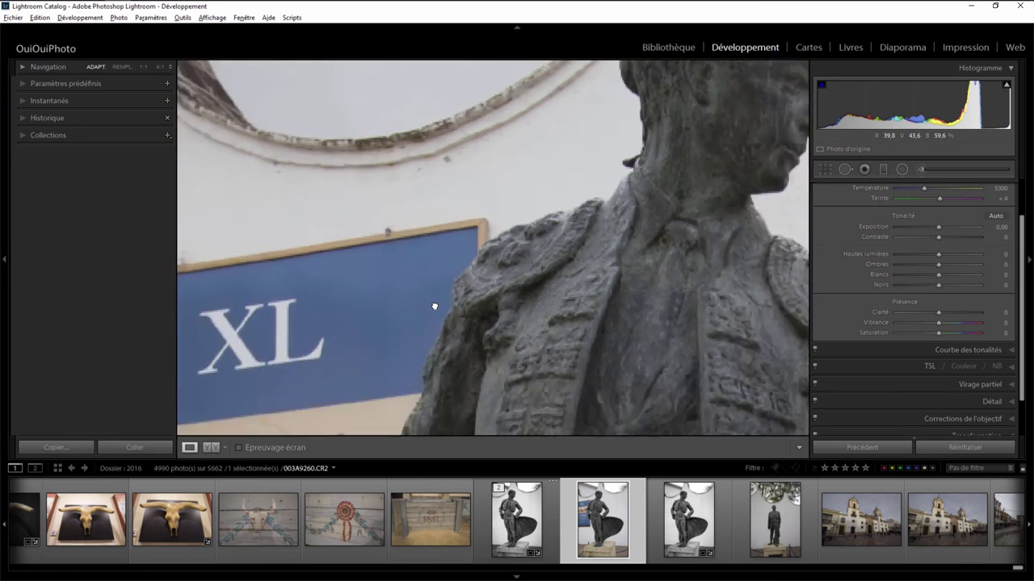
click(456, 292)
click(516, 513)
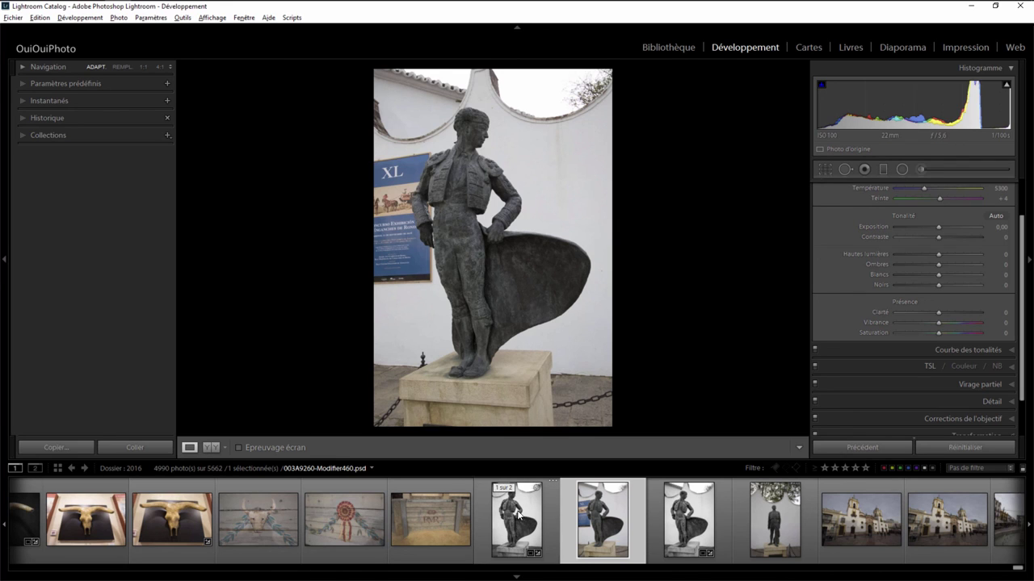